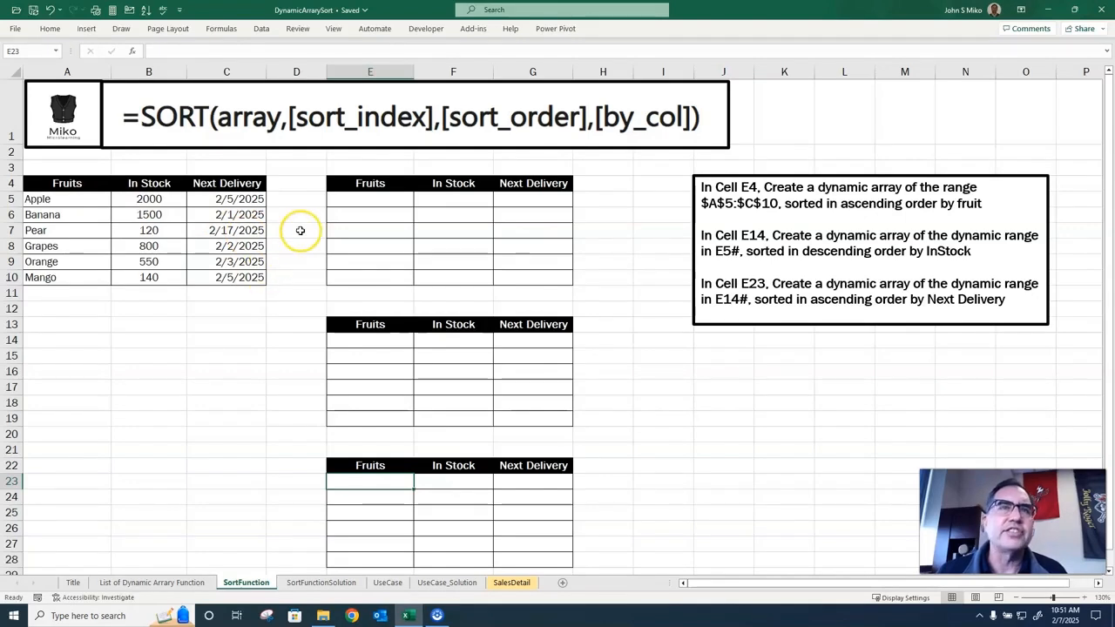
Enter =SORT(A5:C10) in cell E5 to list the fruit table in ascending order by fruit.
{"action": "left_click", "coordinate": [362, 203]}
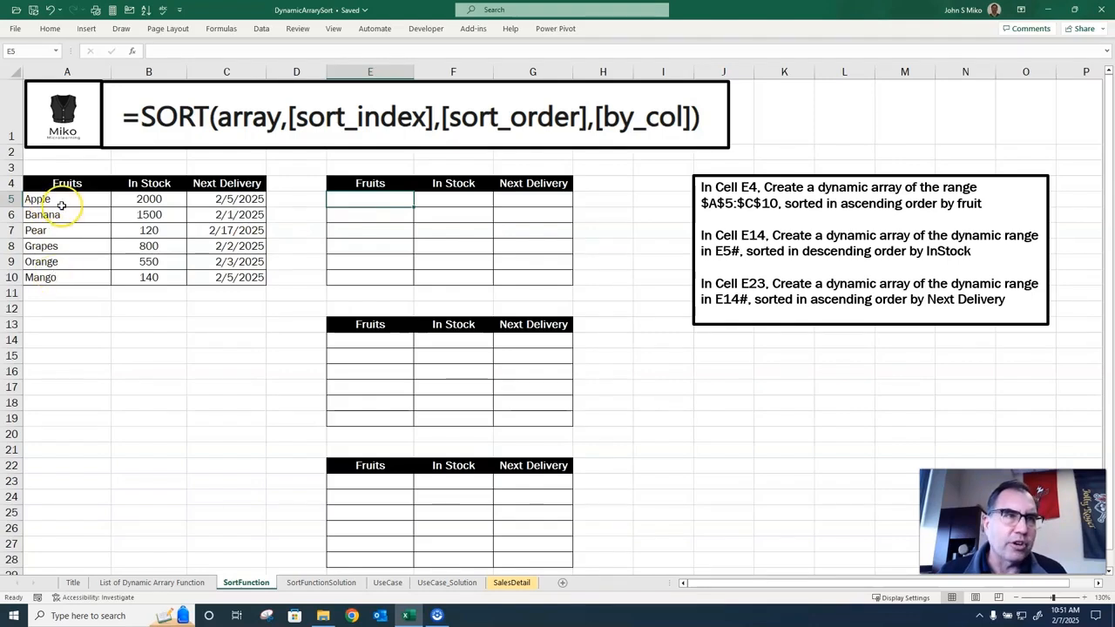
{"action": "left_click", "coordinate": [1083, 599]}
{"action": "left_click", "coordinate": [1083, 599]}
{"action": "left_click", "coordinate": [1084, 599]}
{"action": "left_click", "coordinate": [1083, 599]}
{"action": "scroll", "coordinate": [659, 403], "scroll_direction": "up", "scroll_amount": 2}
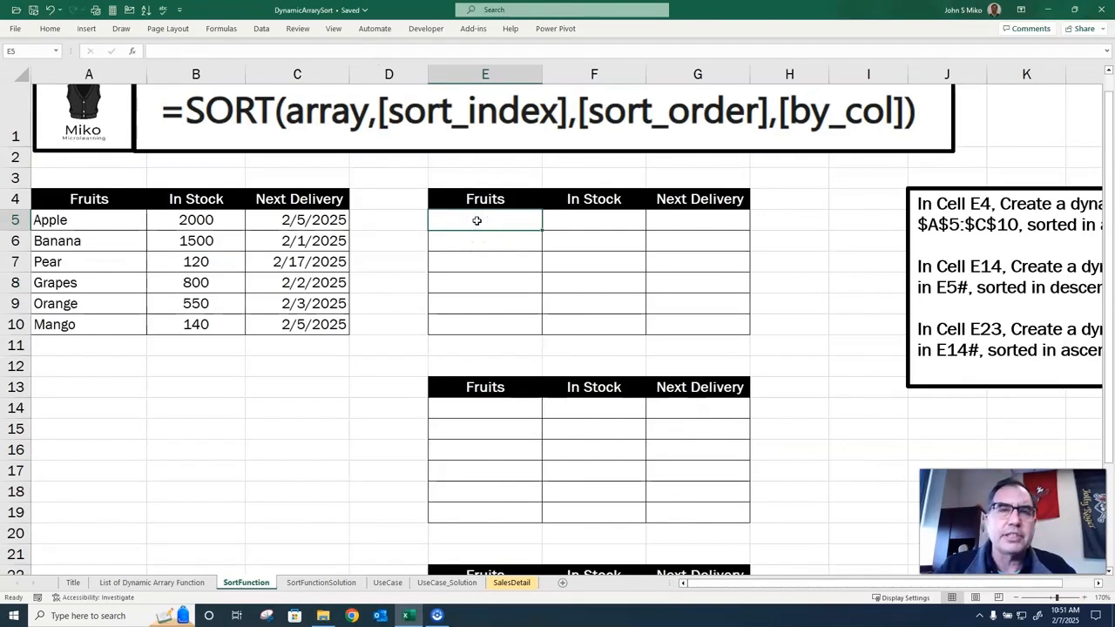
{"action": "type", "text": "=sort("}
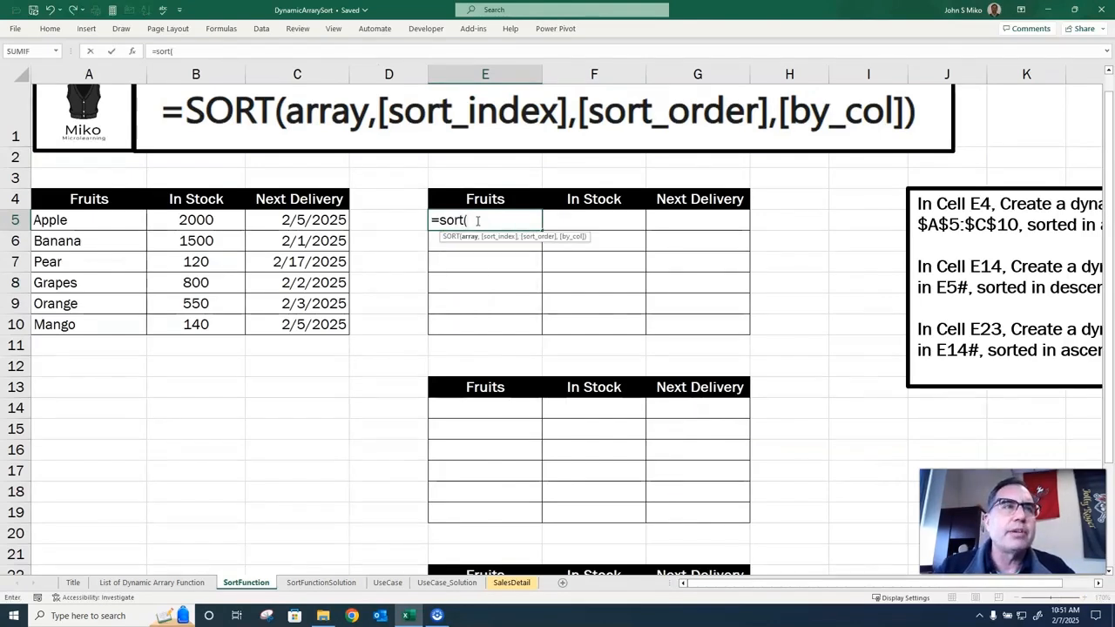
{"action": "type", "text": "a5L"}
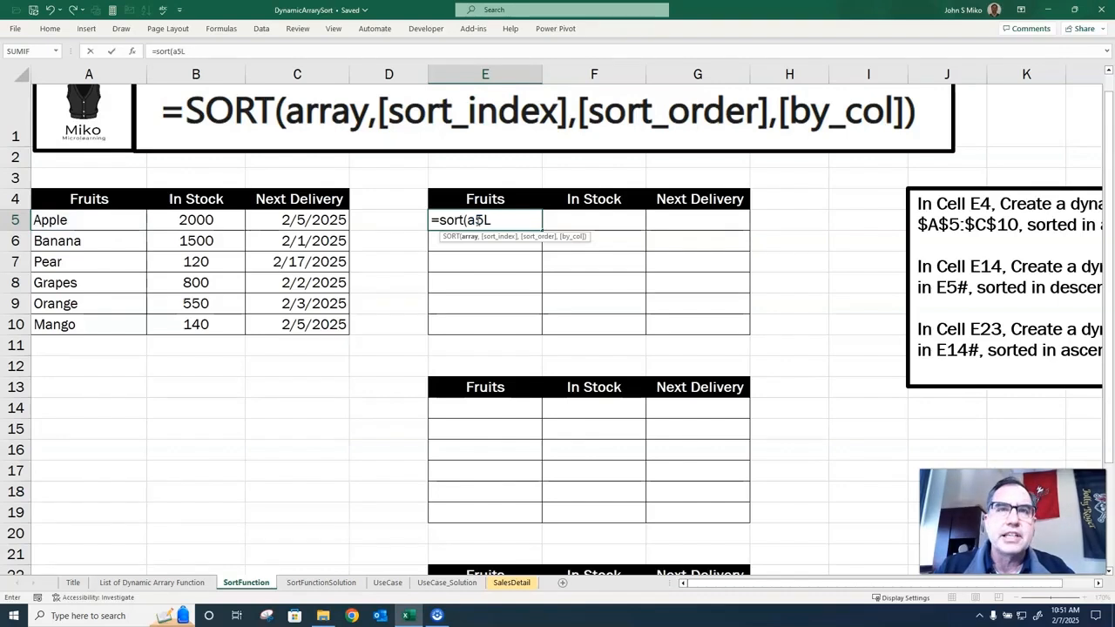
{"action": "key", "text": "BackSpace"}
{"action": "type", "text": ":c10"}
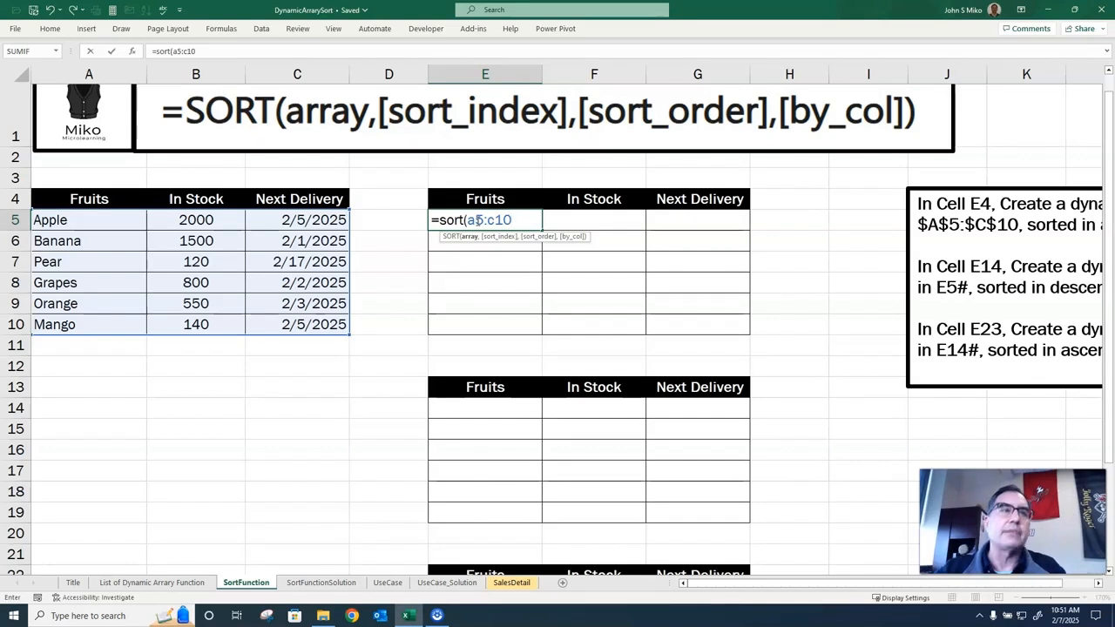
{"action": "type", "text": ")"}
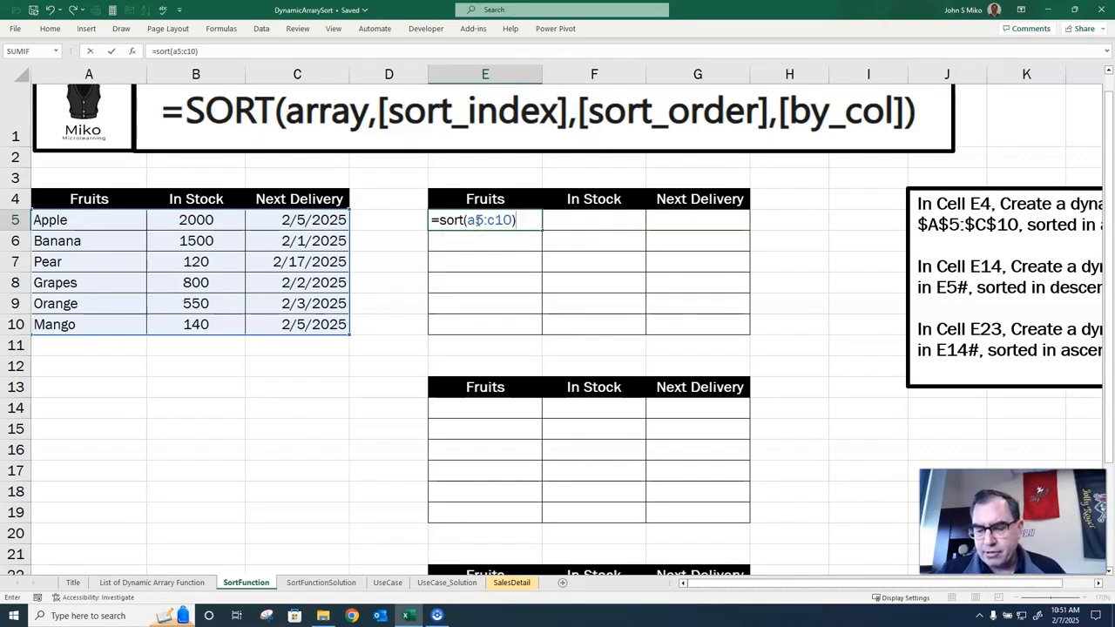
{"action": "key", "text": "Return"}
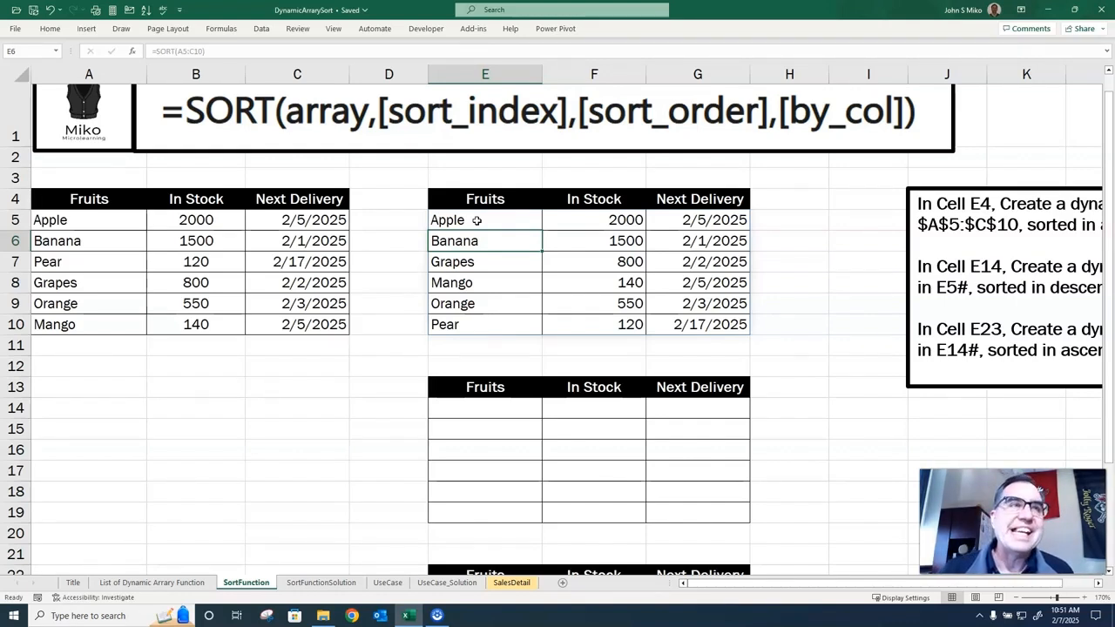
{"action": "left_click", "coordinate": [476, 221]}
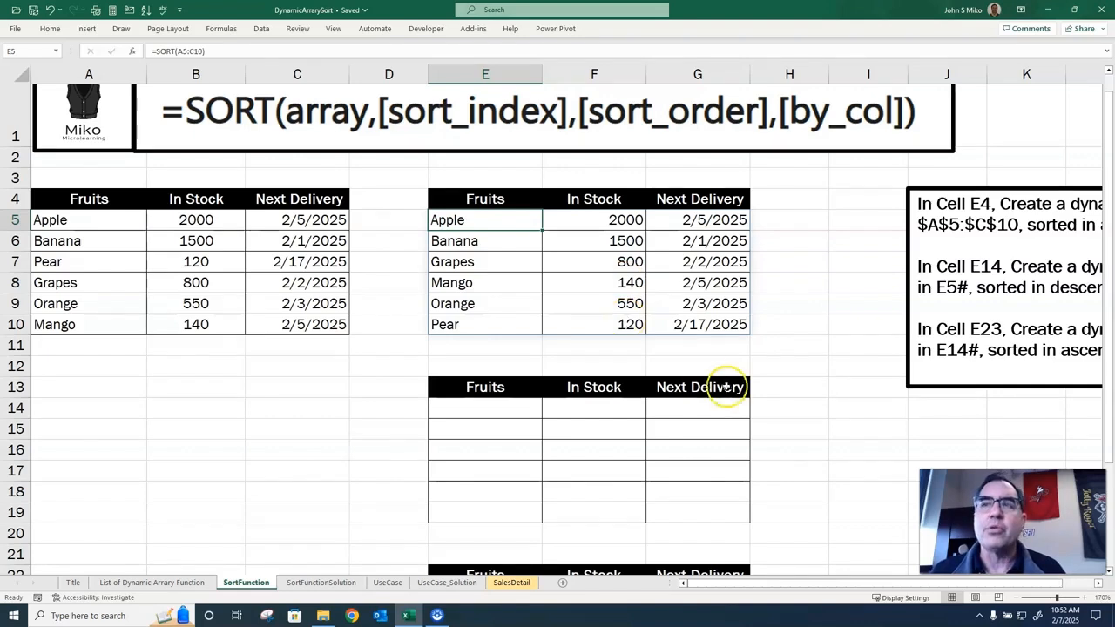
Enter =SORT(E5#,2,-1) in cell E14 to sort the E5 dynamic array by In Stock in descending order.
{"action": "scroll", "coordinate": [913, 340], "scroll_direction": "down", "scroll_amount": 2}
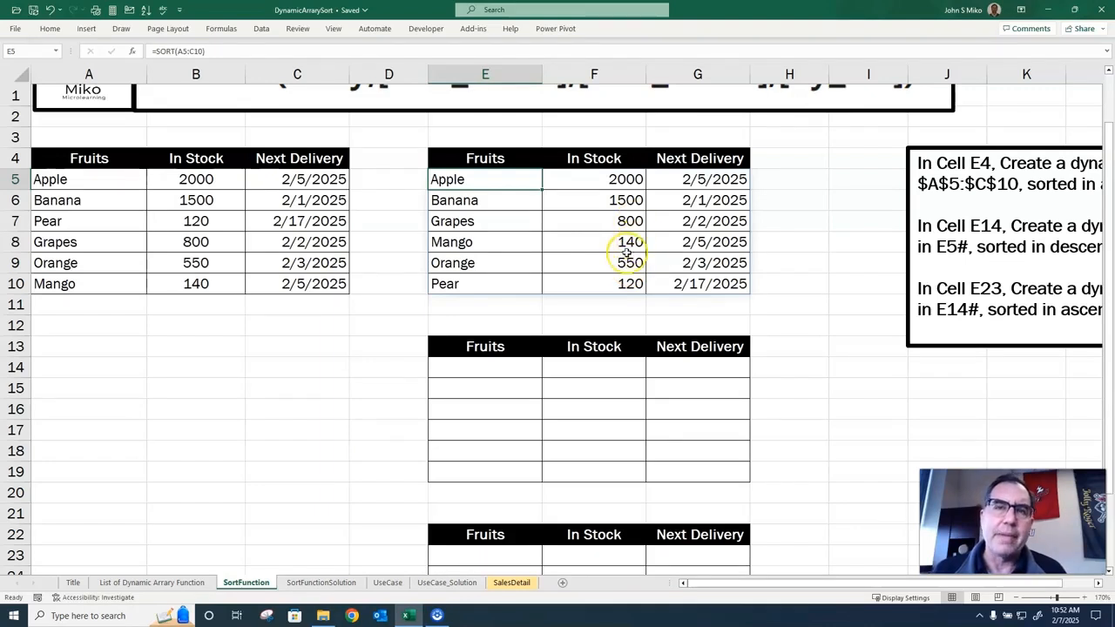
{"action": "scroll", "coordinate": [610, 252], "scroll_direction": "up", "scroll_amount": 1}
{"action": "scroll", "coordinate": [485, 414], "scroll_direction": "down", "scroll_amount": 1}
{"action": "left_click", "coordinate": [465, 363]}
{"action": "type", "text": "=sort("}
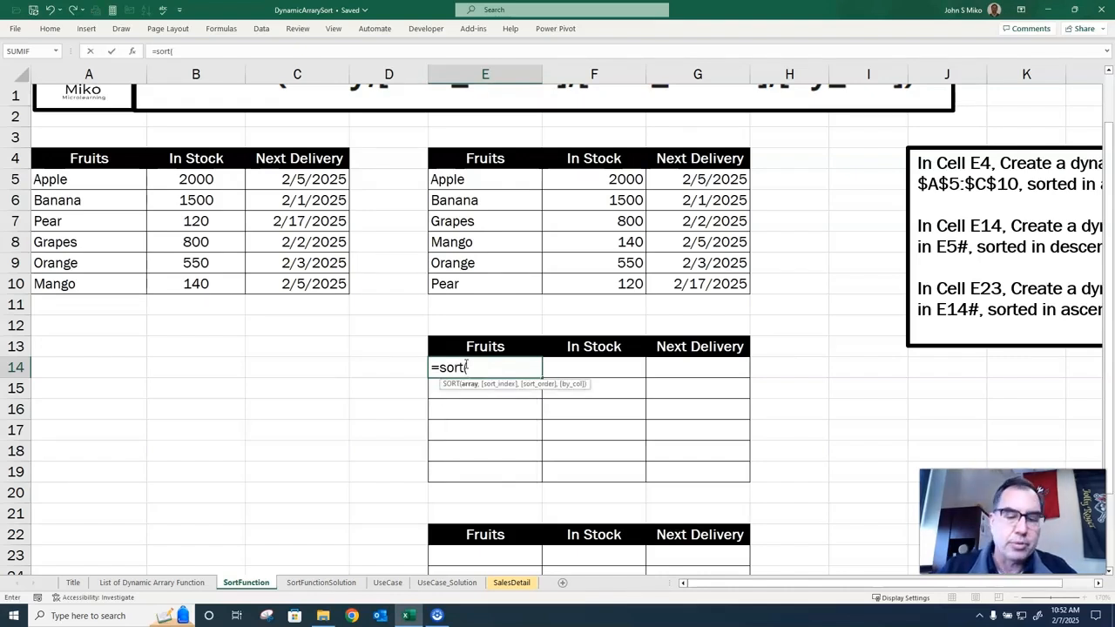
{"action": "type", "text": "e5"}
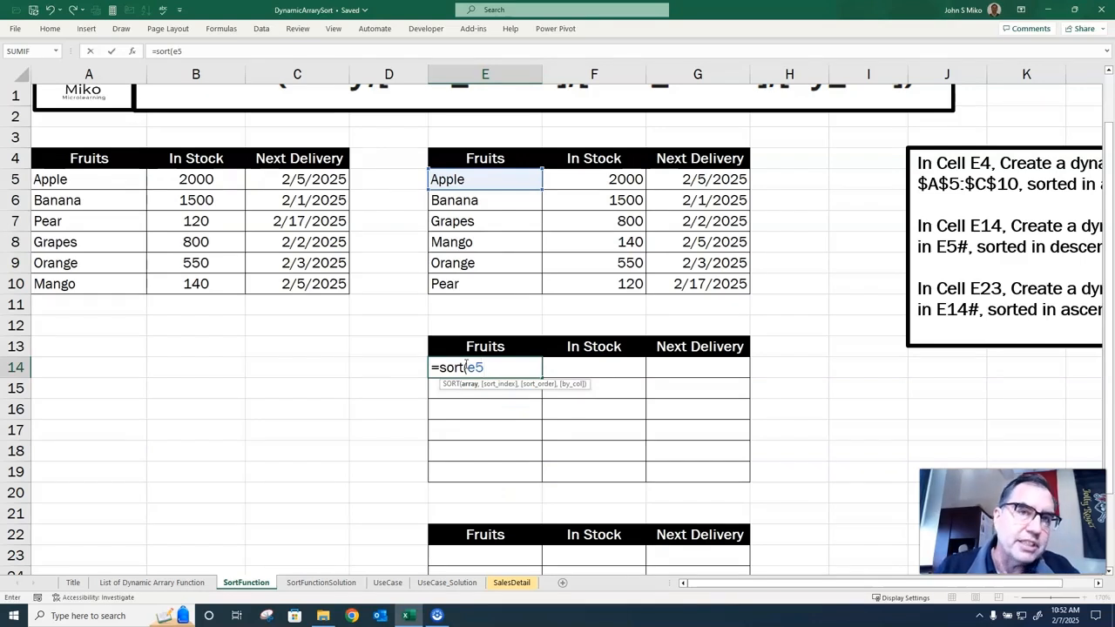
{"action": "type", "text": "#"}
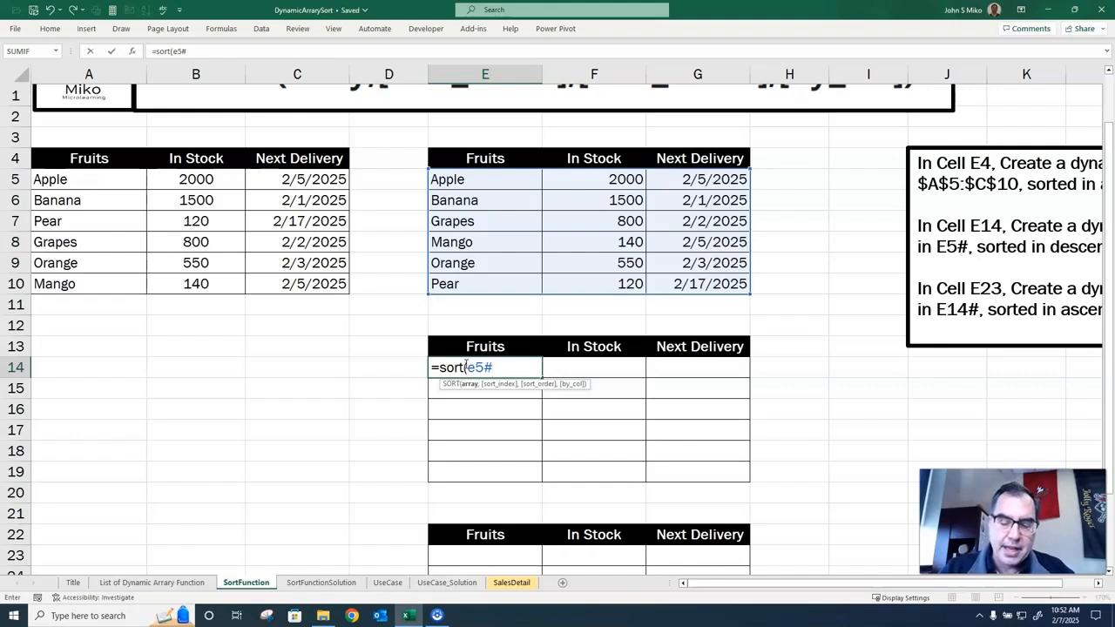
{"action": "type", "text": ",2"}
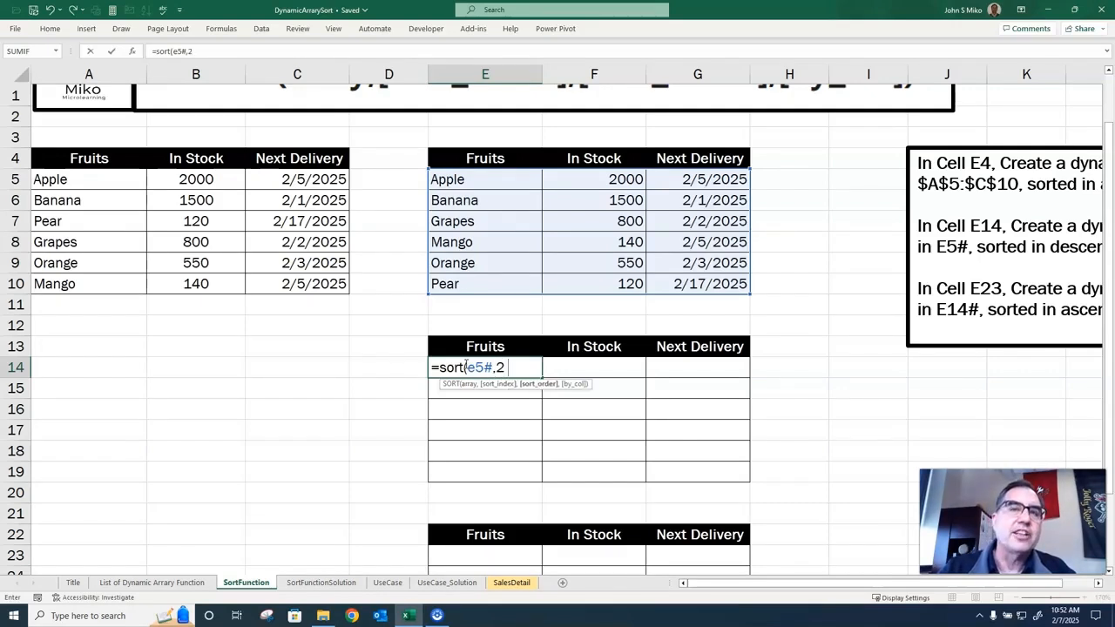
{"action": "type", "text": ",-1"}
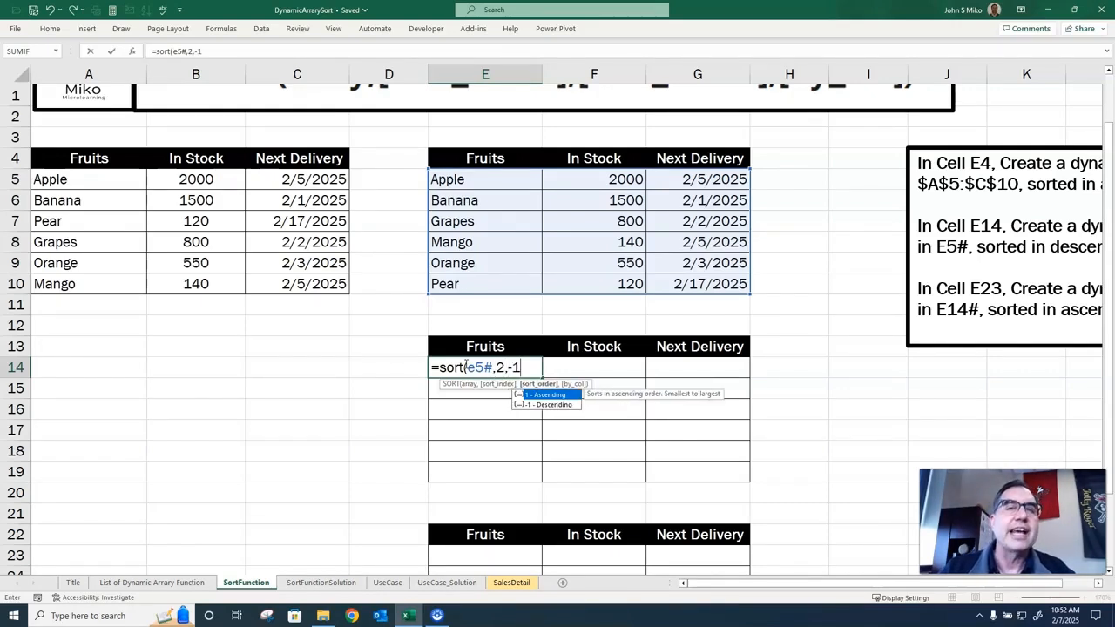
{"action": "type", "text": ")"}
{"action": "key", "text": "Return"}
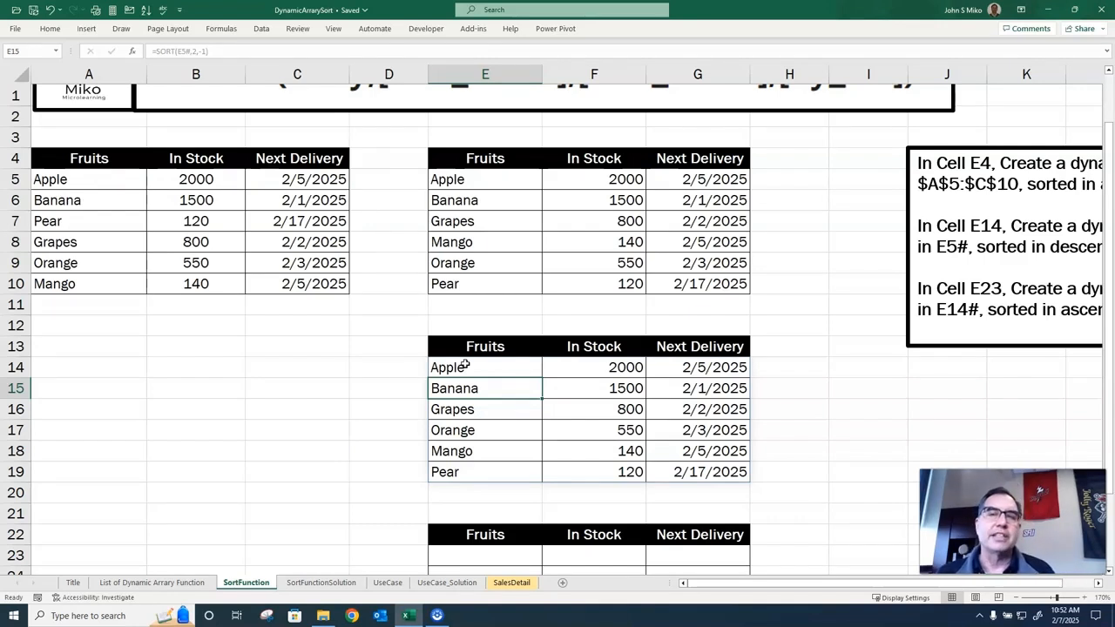
Enter =SORT(E14#,3) in cell E23 to sort the E14 dynamic array by Next Delivery in ascending order.
{"action": "scroll", "coordinate": [470, 366], "scroll_direction": "down", "scroll_amount": 3}
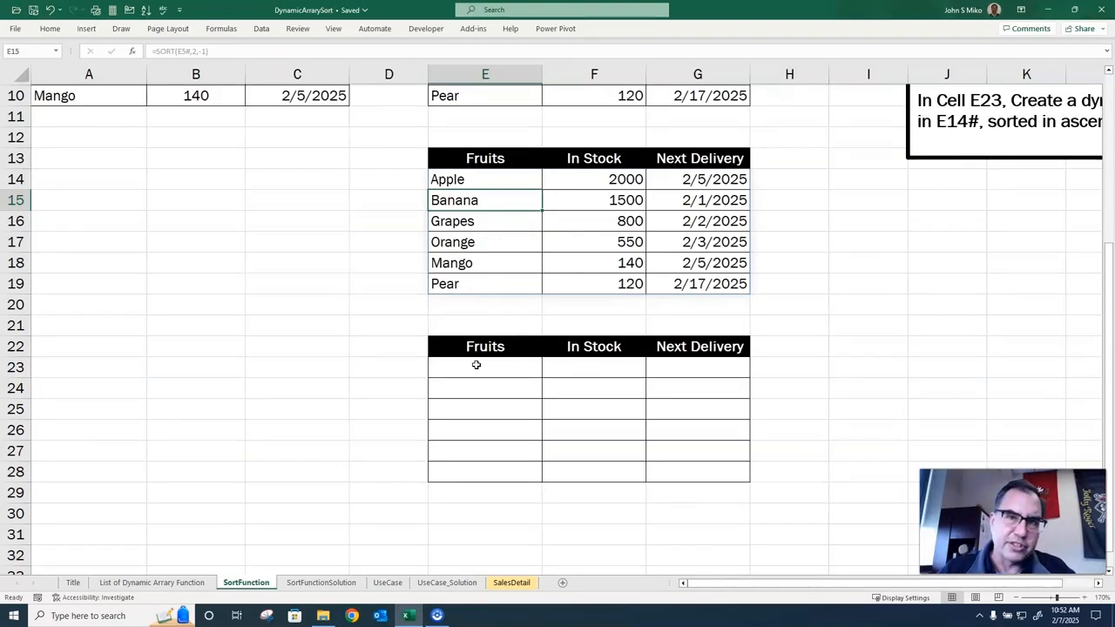
{"action": "left_click", "coordinate": [476, 366]}
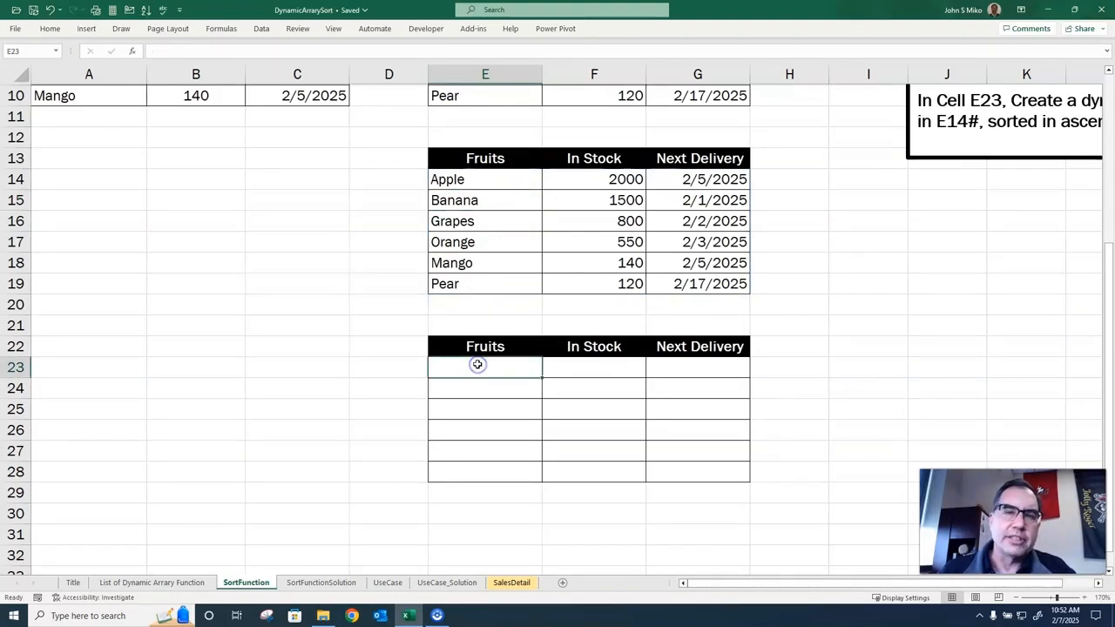
{"action": "type", "text": "=sort("}
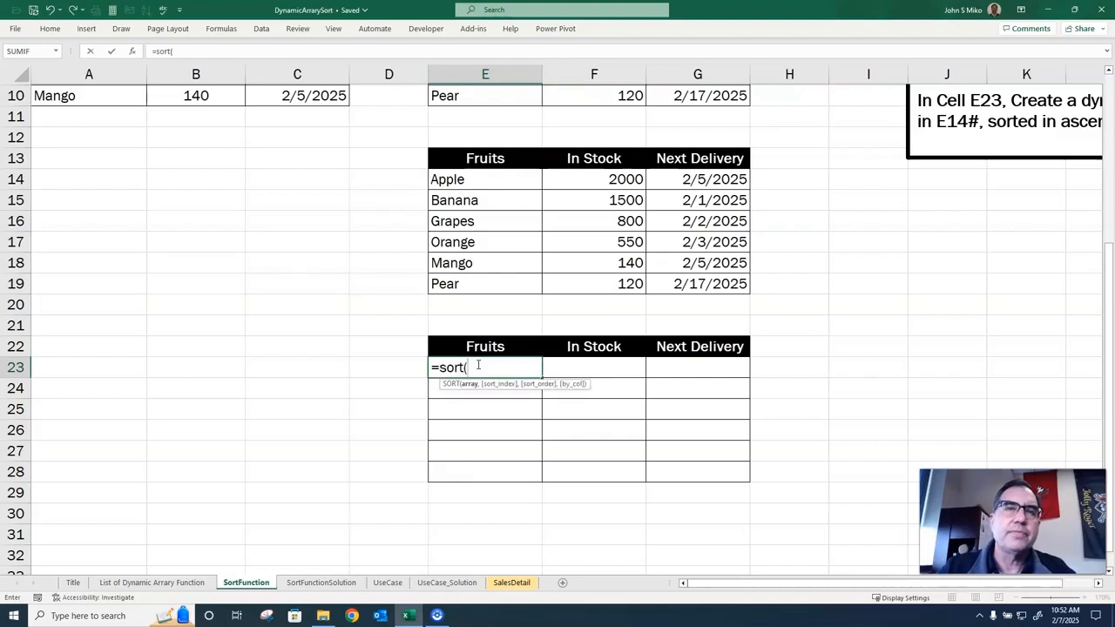
{"action": "type", "text": "e14"}
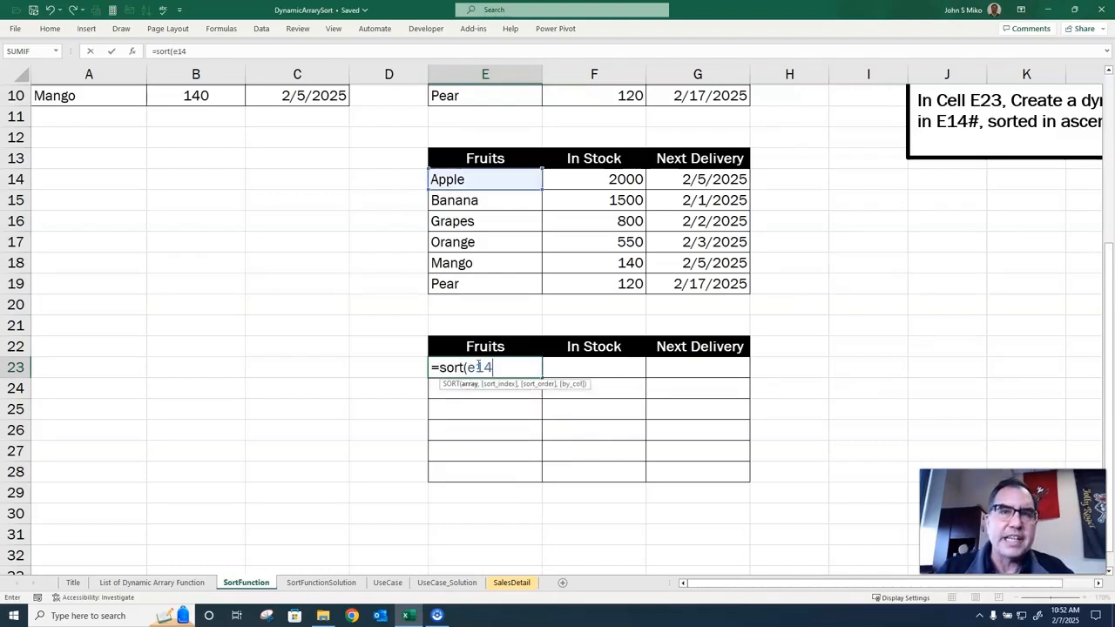
{"action": "type", "text": "#"}
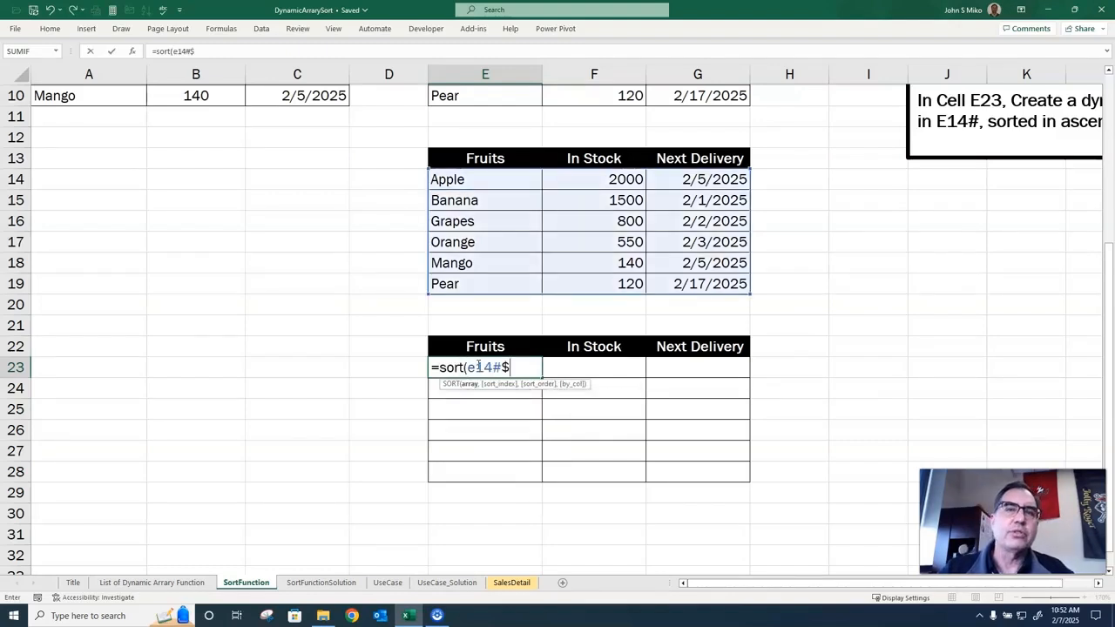
{"action": "type", "text": ",3,"}
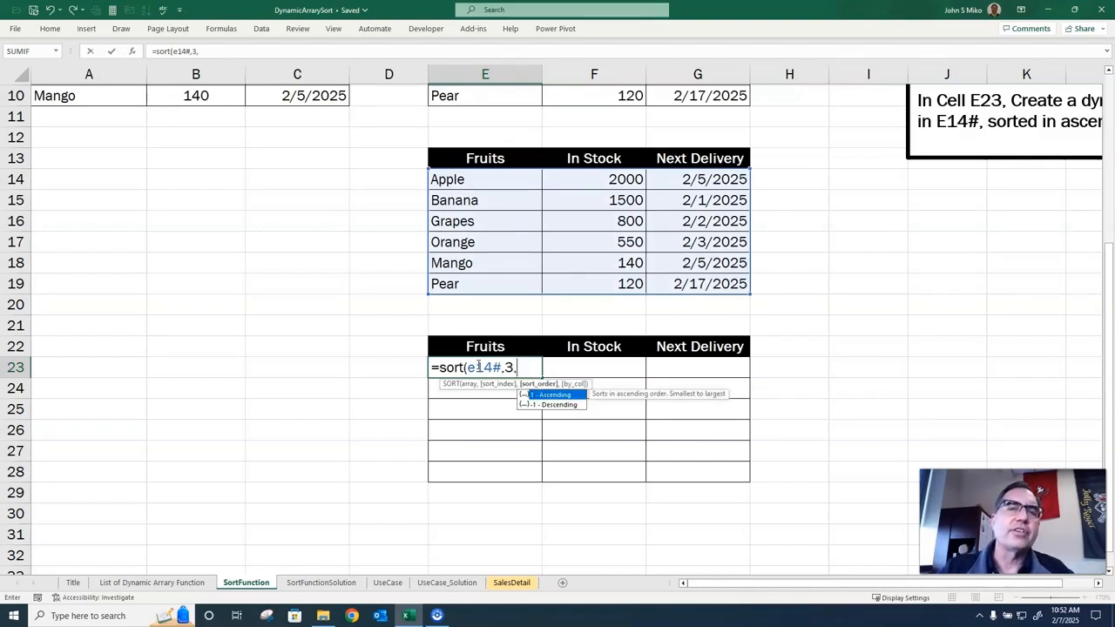
{"action": "key", "text": "BackSpace"}
{"action": "type", "text": ")"}
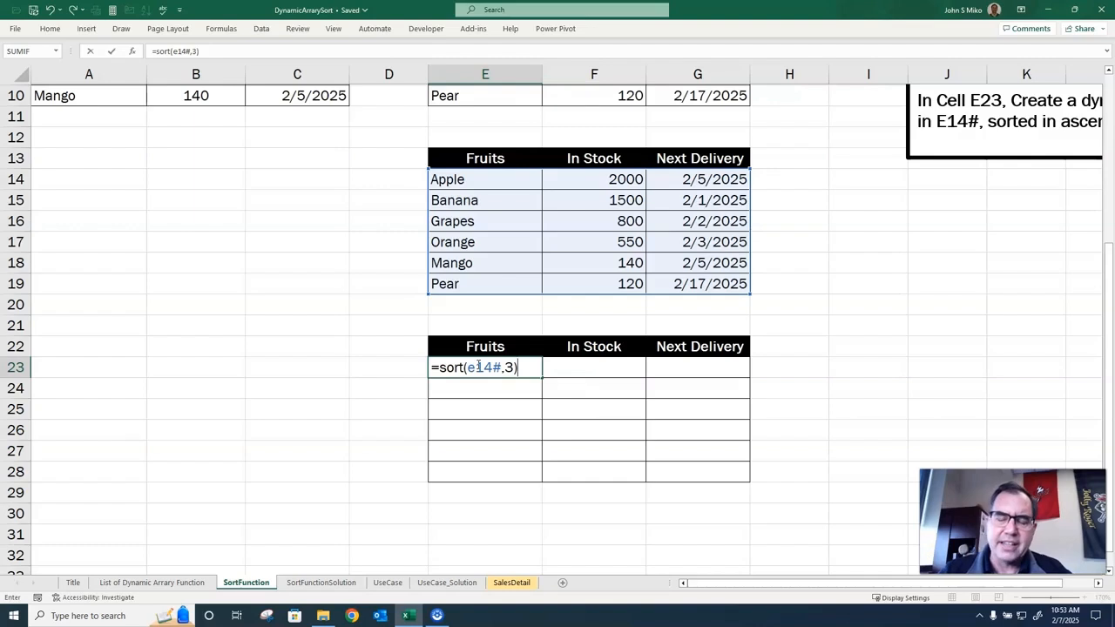
{"action": "key", "text": "ctrl+Return"}
{"action": "key", "text": "Return"}
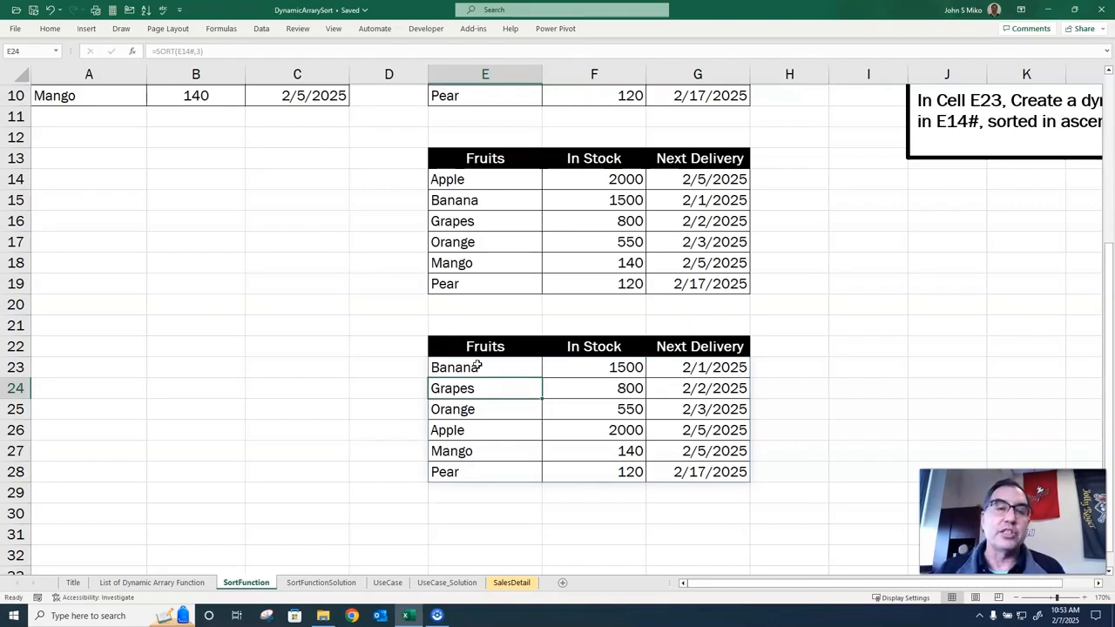
Look over the UseCase sheet and the first and last records of the SalesDetail sheet.
{"action": "left_click", "coordinate": [389, 581]}
{"action": "left_click_drag", "start_coordinate": [723, 583], "coordinate": [628, 582]}
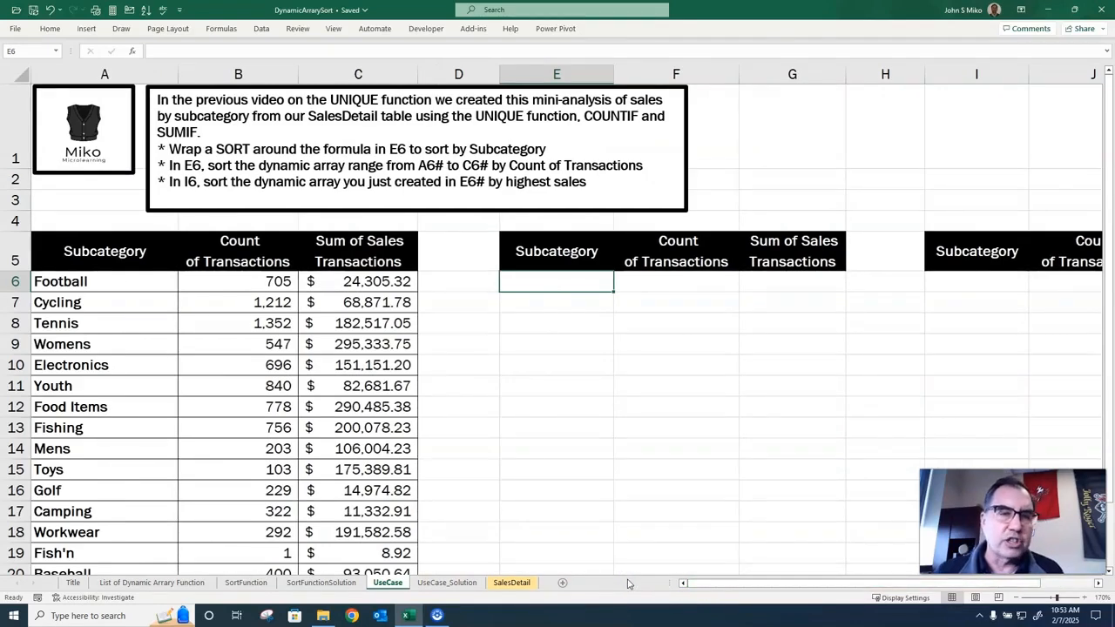
{"action": "left_click", "coordinate": [522, 583]}
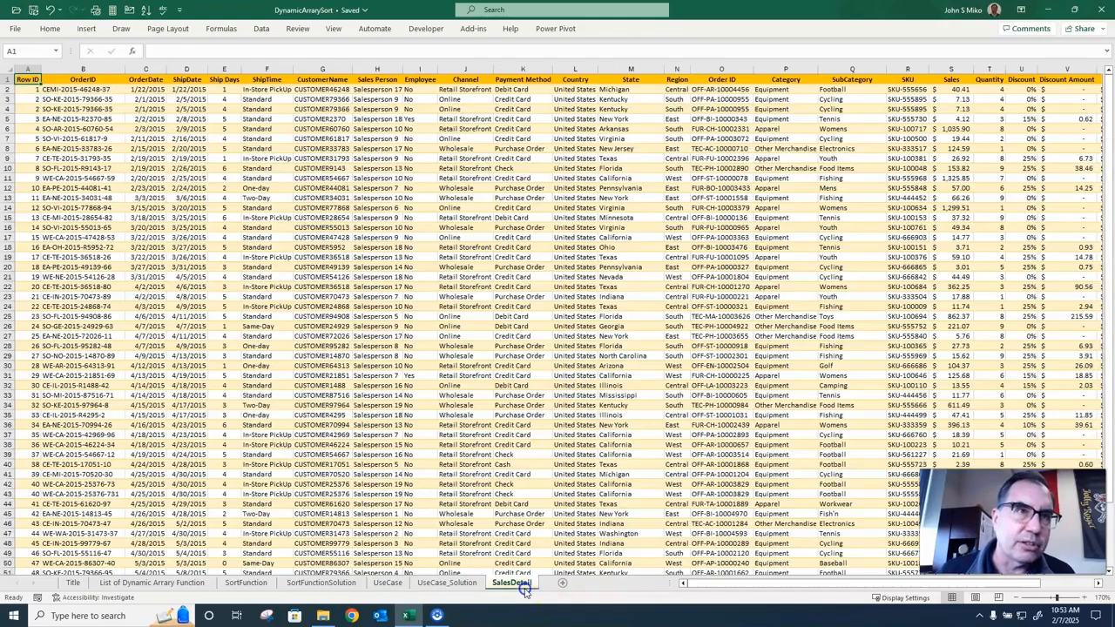
{"action": "key", "text": "ctrl+End"}
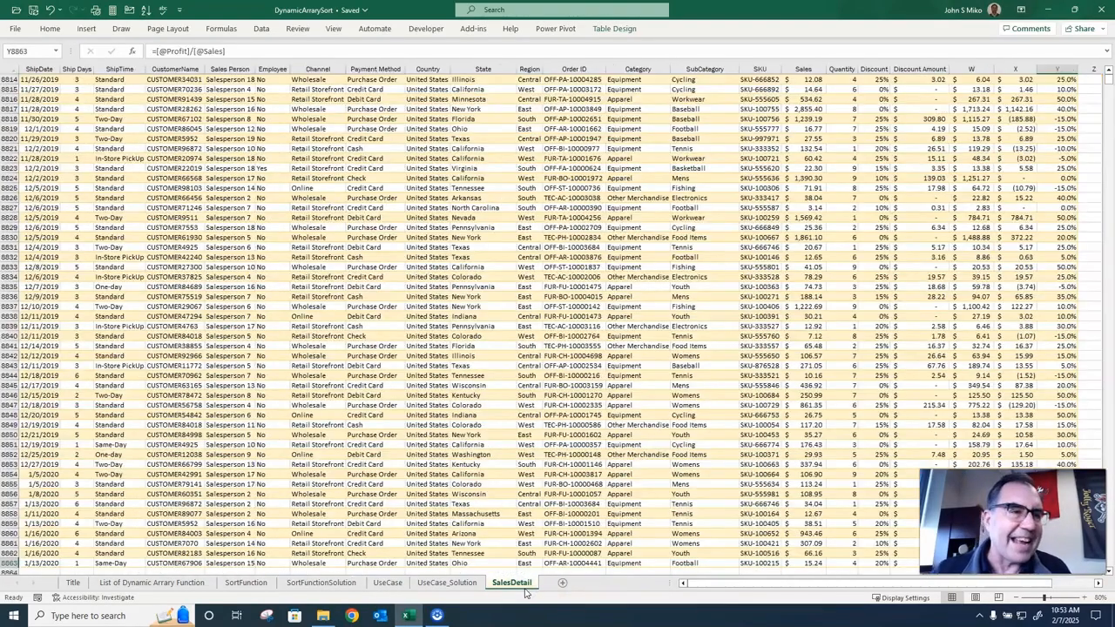
{"action": "key", "text": "ctrl+Home"}
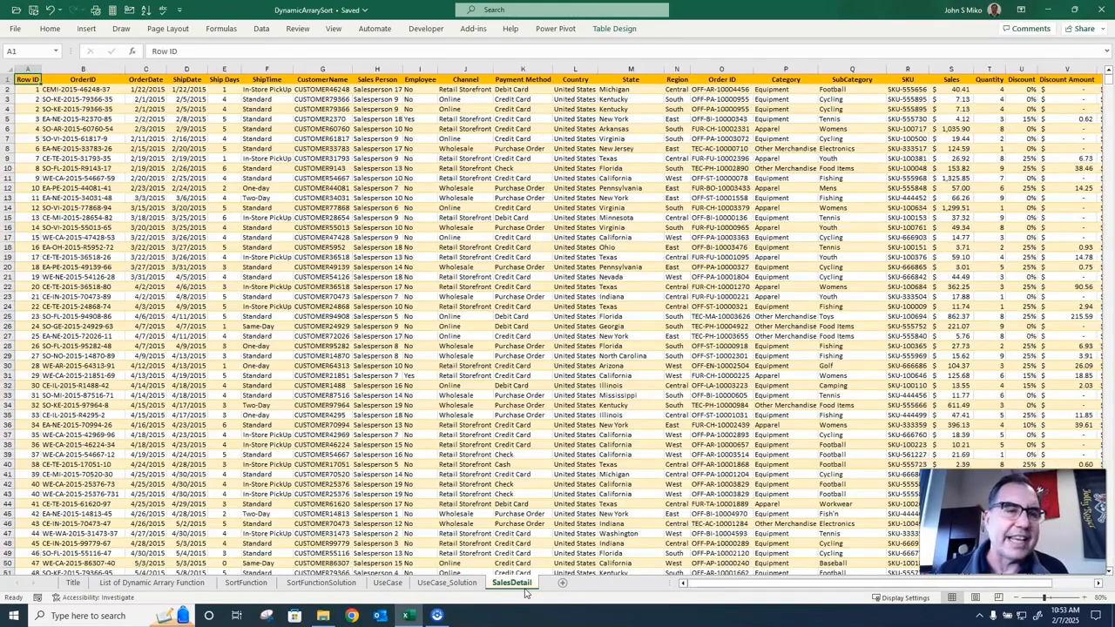
On the UseCase sheet, wrap SORT around the formula in A6 to make it =SORT(UNIQUE(SalesDetail[SubCategory])).
{"action": "left_click", "coordinate": [388, 583]}
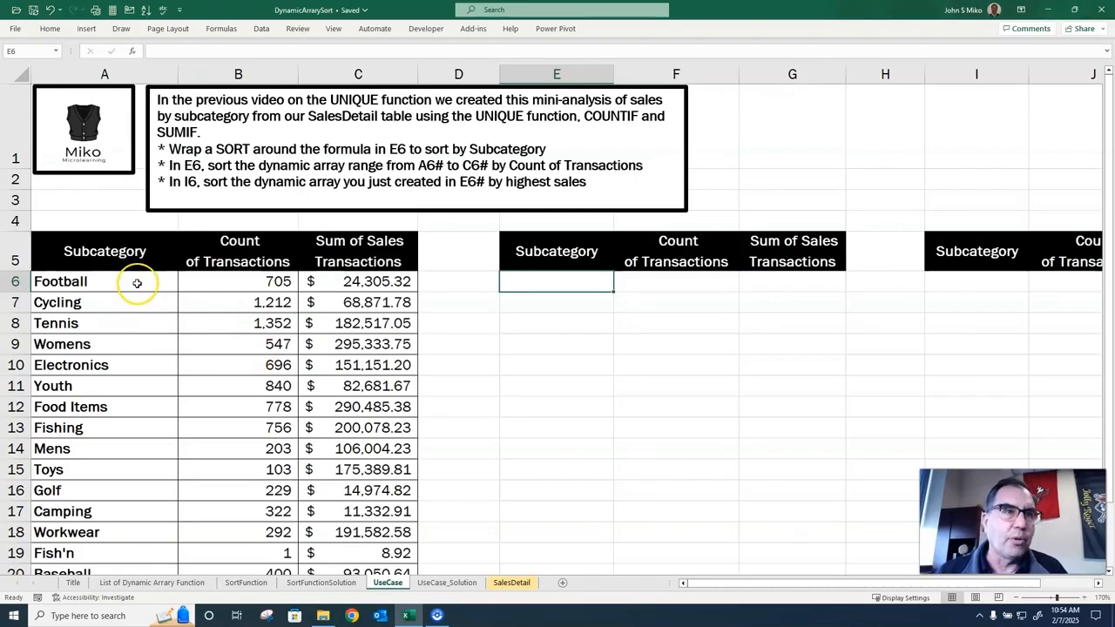
{"action": "scroll", "coordinate": [137, 281], "scroll_direction": "up", "scroll_amount": 5}
{"action": "left_click_drag", "start_coordinate": [804, 578], "coordinate": [662, 567]}
{"action": "double_click", "coordinate": [124, 206]}
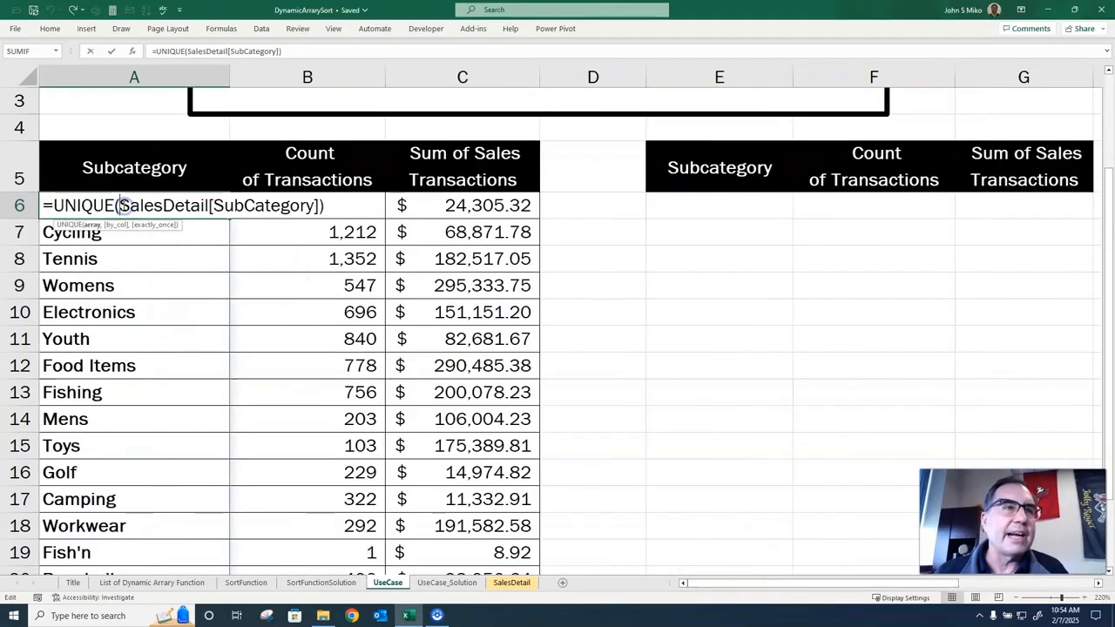
{"action": "left_click", "coordinate": [54, 206]}
{"action": "type", "text": "sort("}
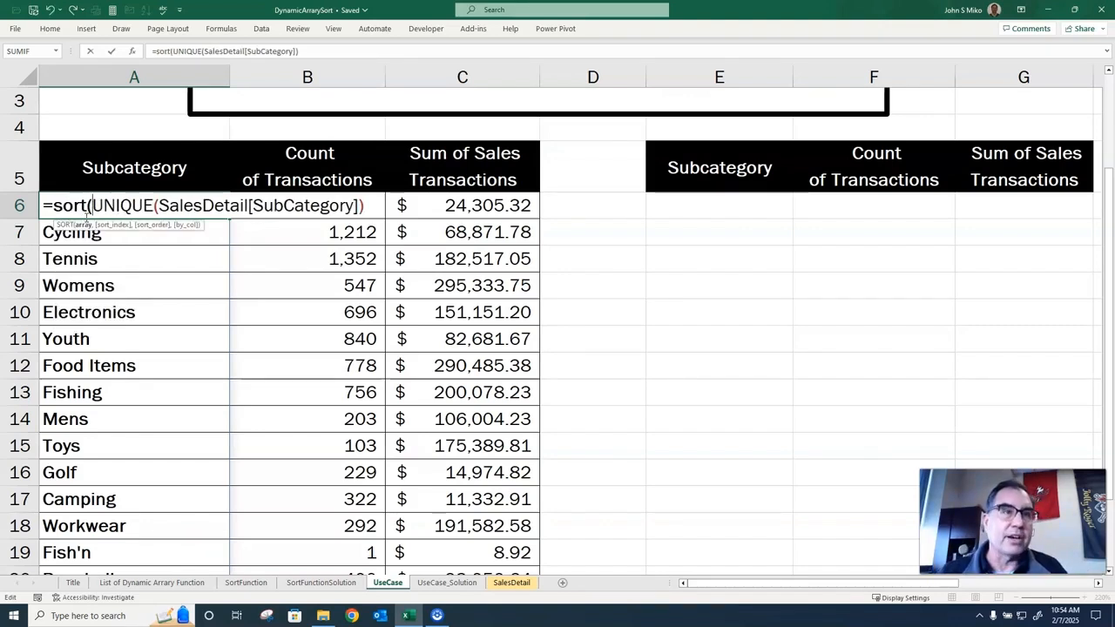
{"action": "left_click", "coordinate": [369, 209]}
{"action": "type", "text": ")"}
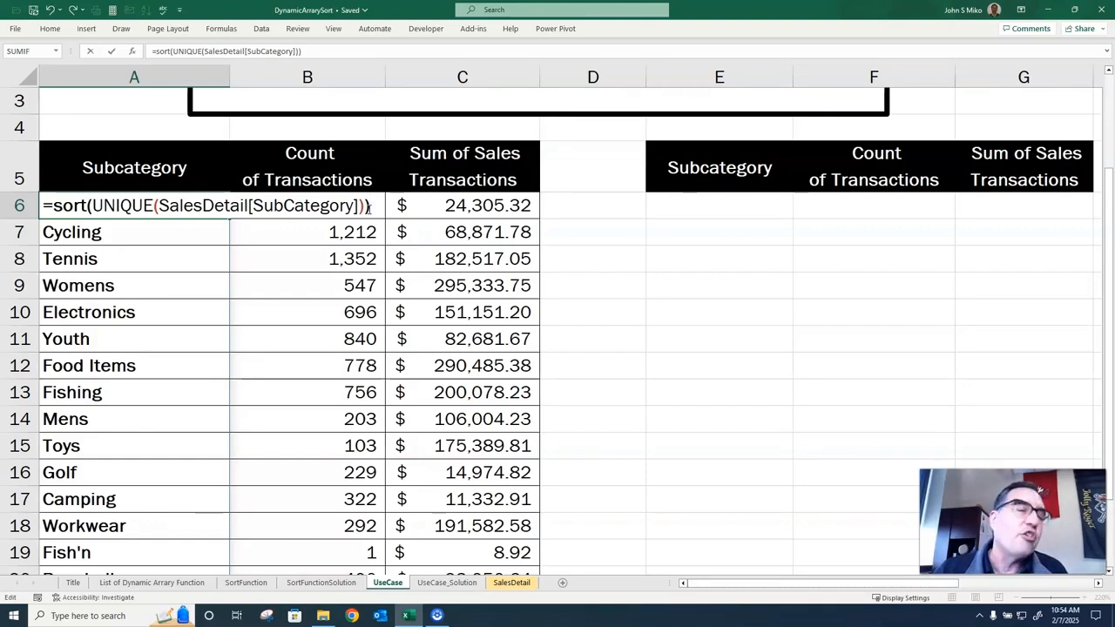
{"action": "key", "text": "Return"}
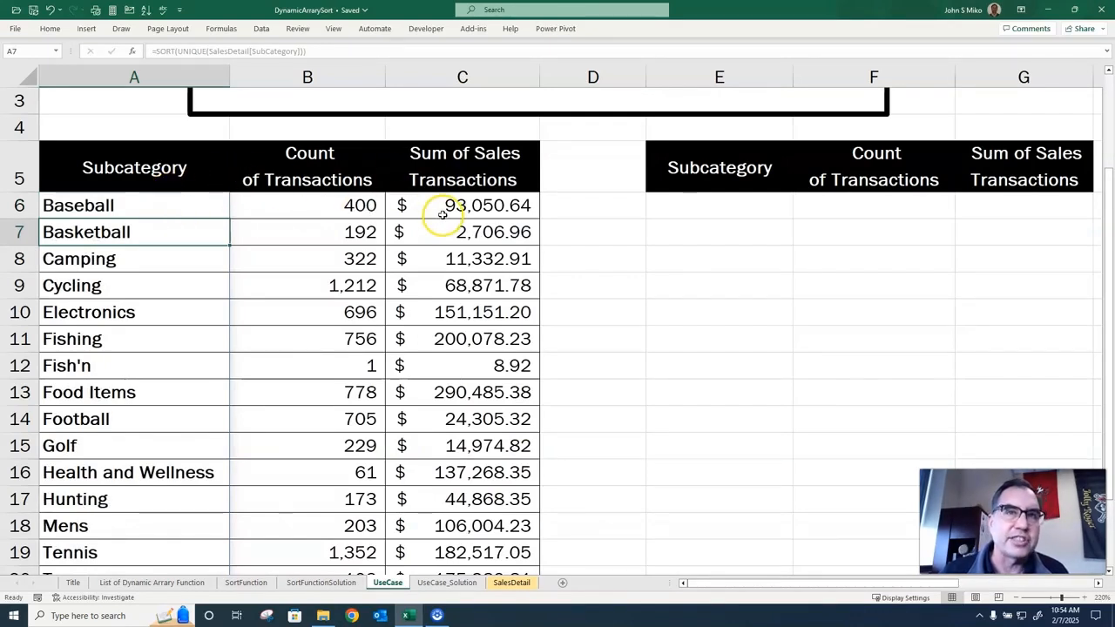
Inspect the formulas in A6, B6 and C6 behind the subcategory, transaction count and sales sum columns.
{"action": "left_click", "coordinate": [187, 206]}
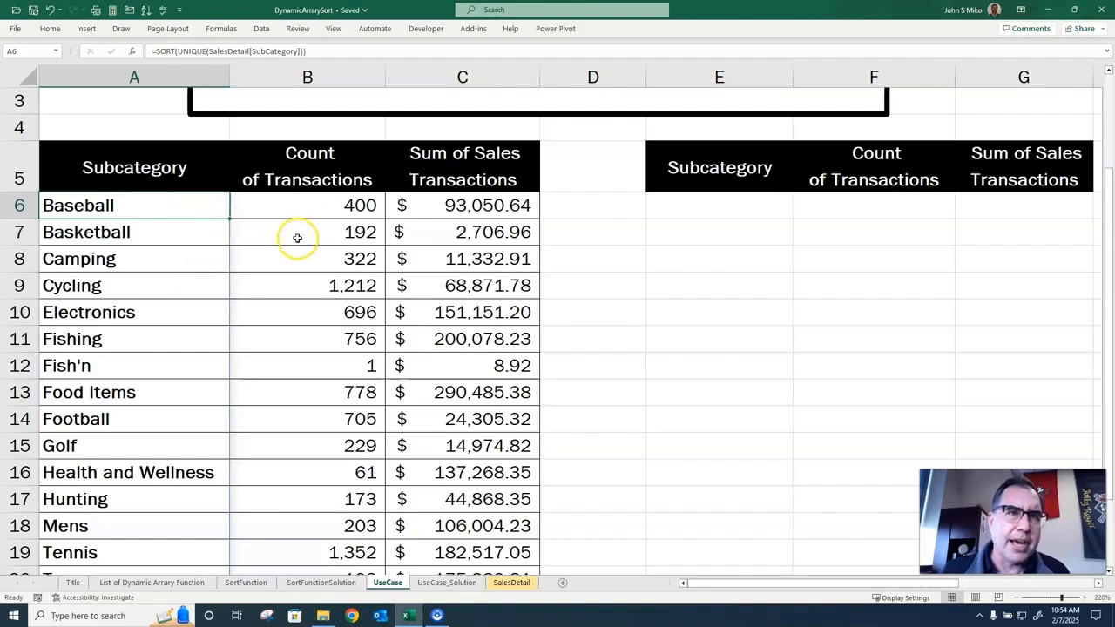
{"action": "left_click", "coordinate": [324, 209]}
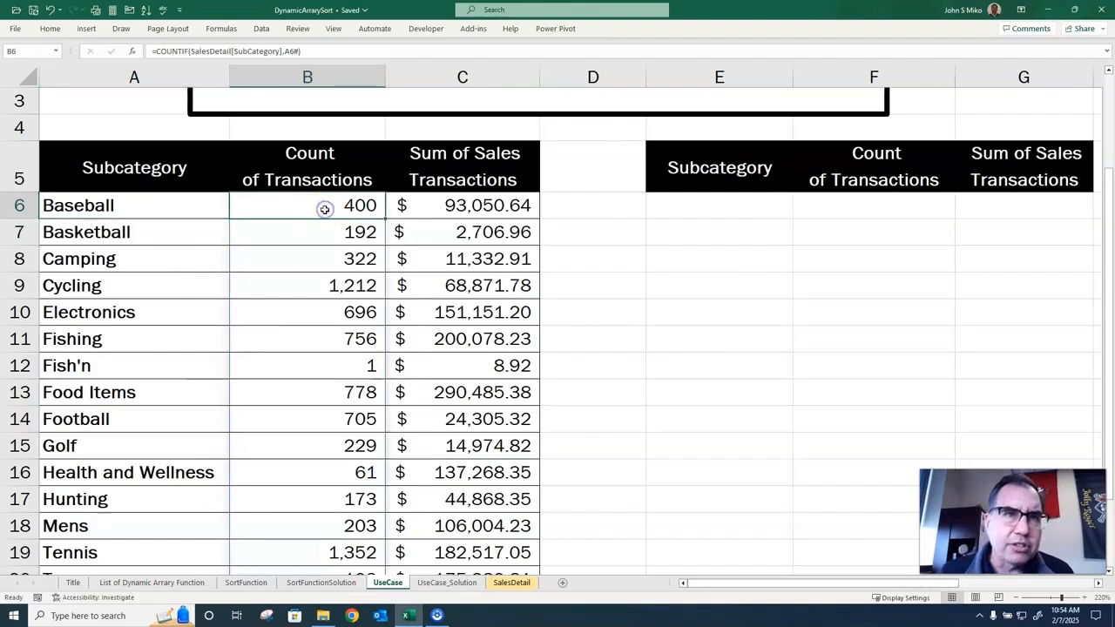
{"action": "left_click", "coordinate": [434, 207]}
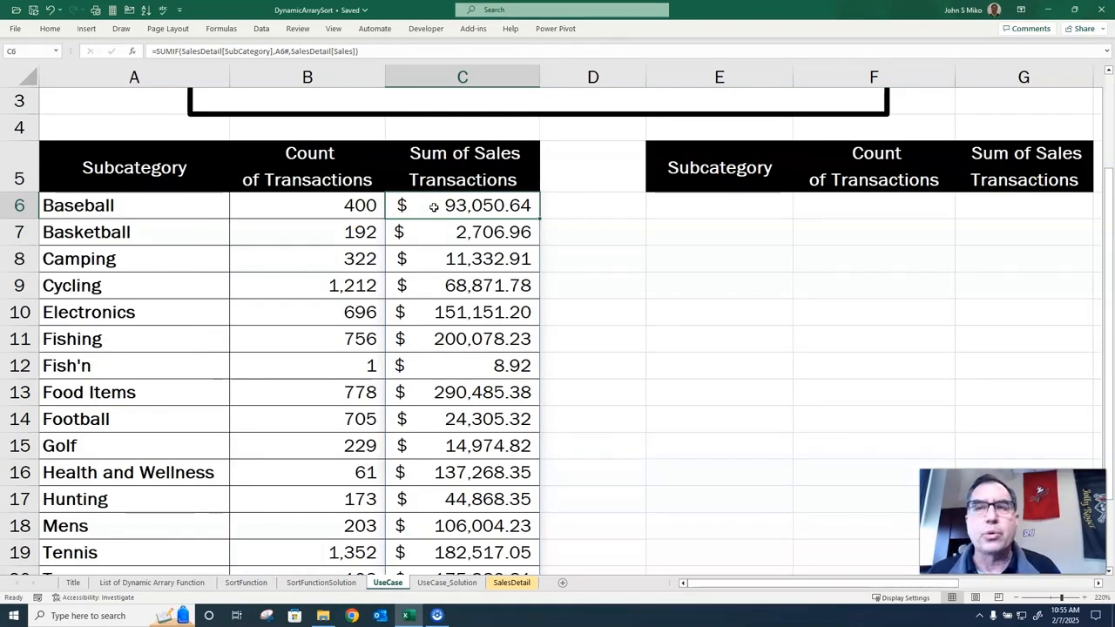
Enter =SORT(A6#:C6#,2) in cell E6 to sort the subcategory analysis by Count of Transactions in ascending order.
{"action": "left_click_drag", "start_coordinate": [853, 589], "coordinate": [871, 587]}
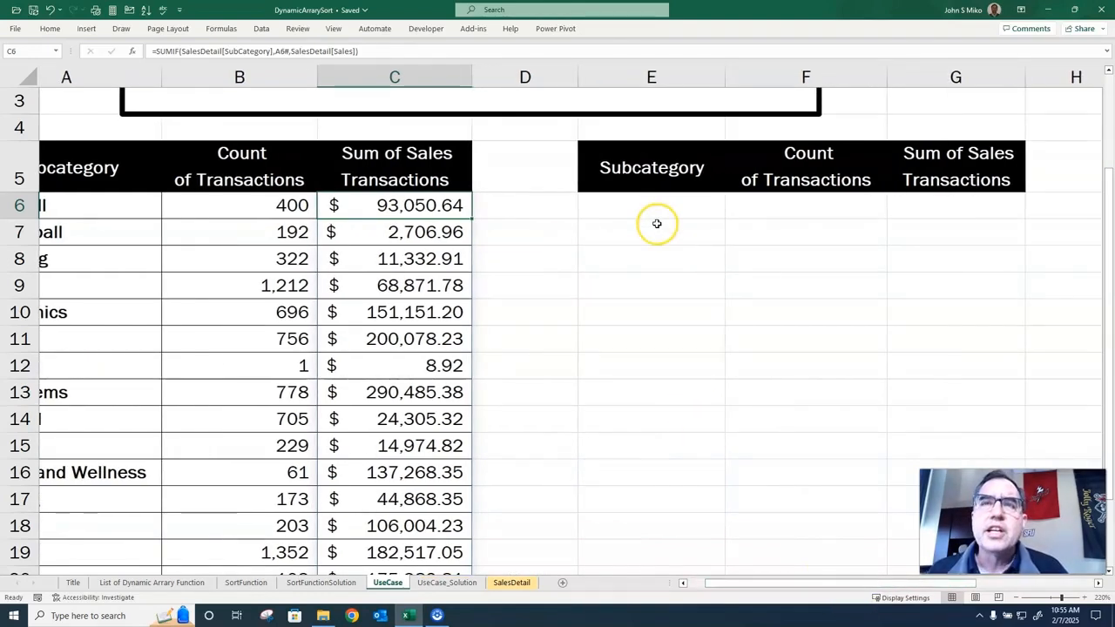
{"action": "left_click", "coordinate": [634, 207]}
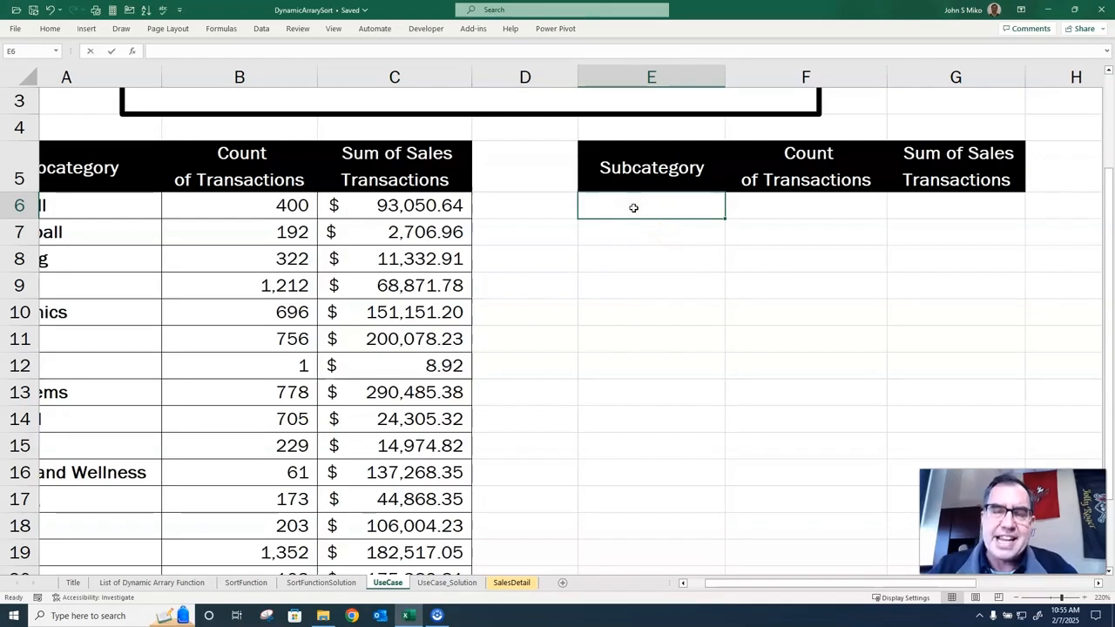
{"action": "type", "text": "=sort("}
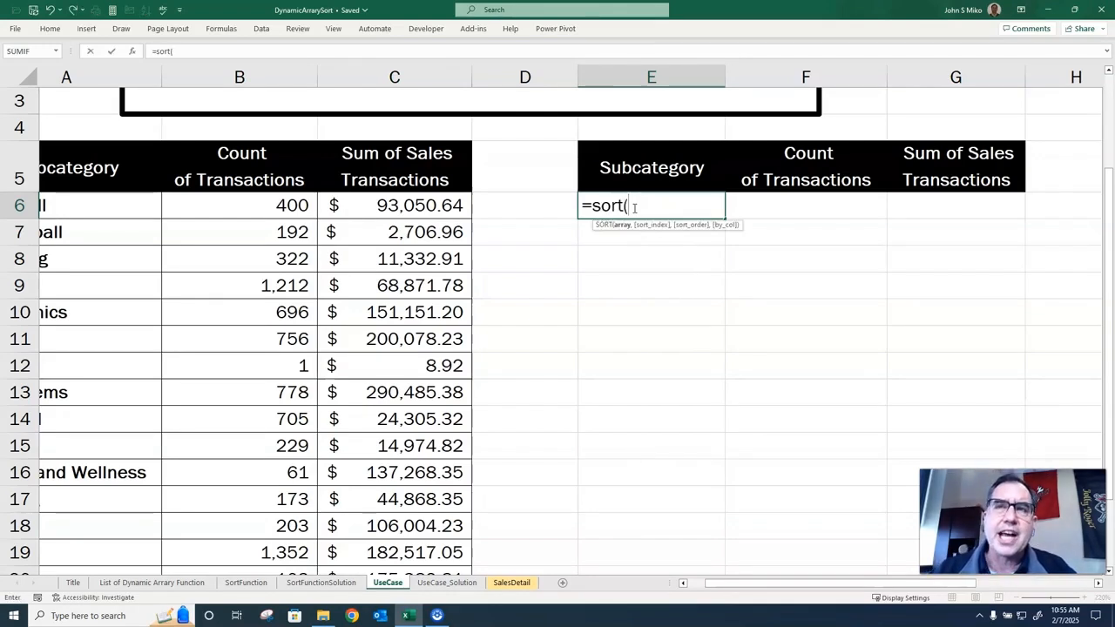
{"action": "scroll", "coordinate": [634, 207], "scroll_direction": "up", "scroll_amount": 2}
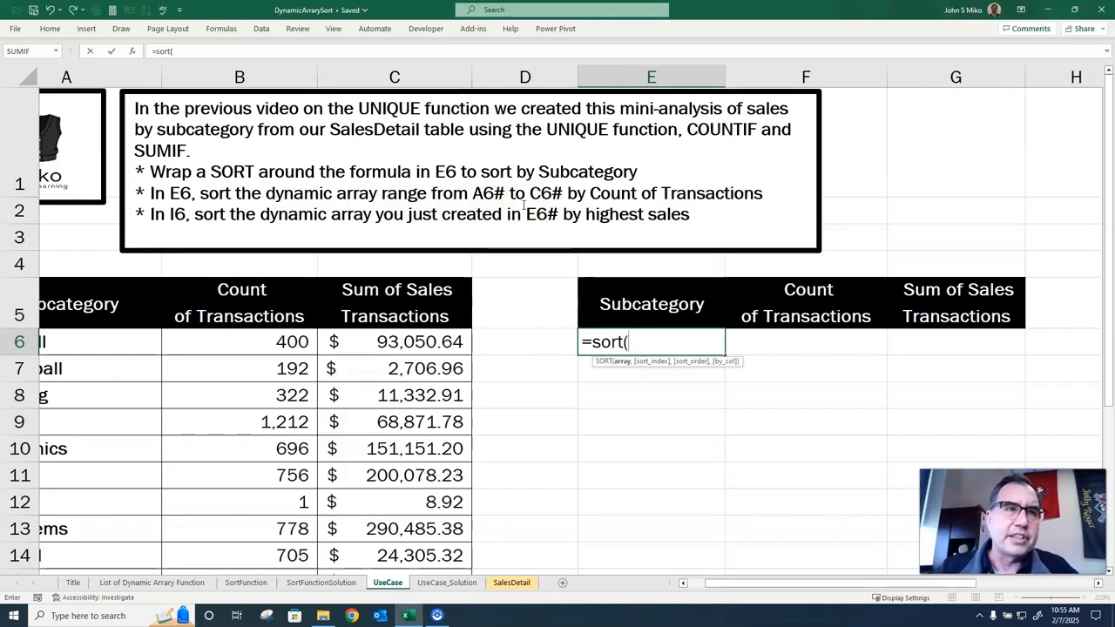
{"action": "type", "text": "a"}
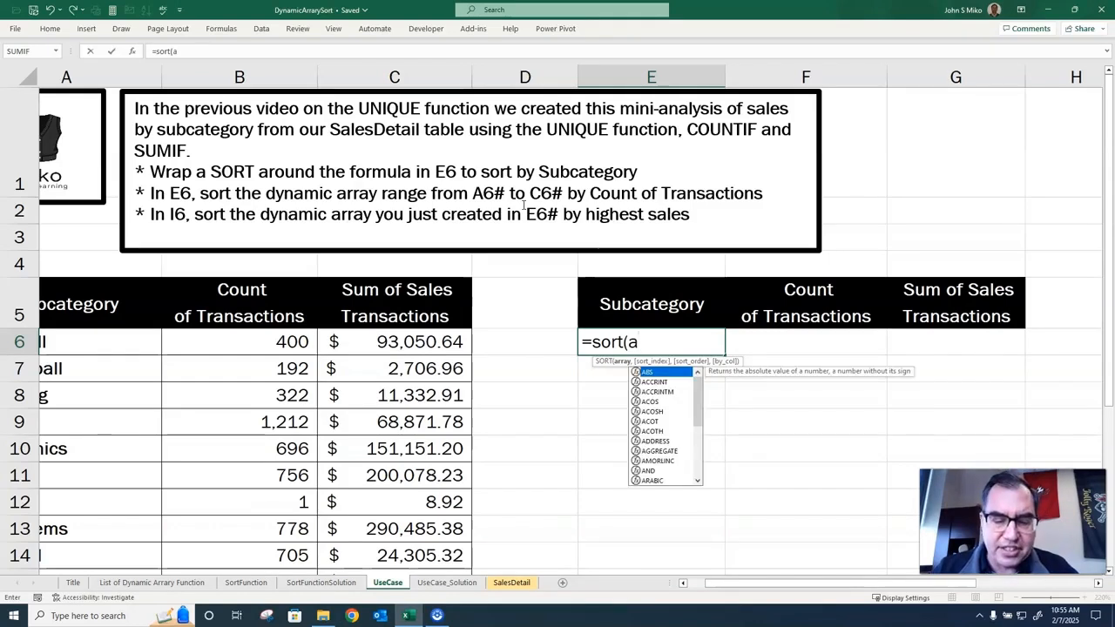
{"action": "type", "text": "6#"}
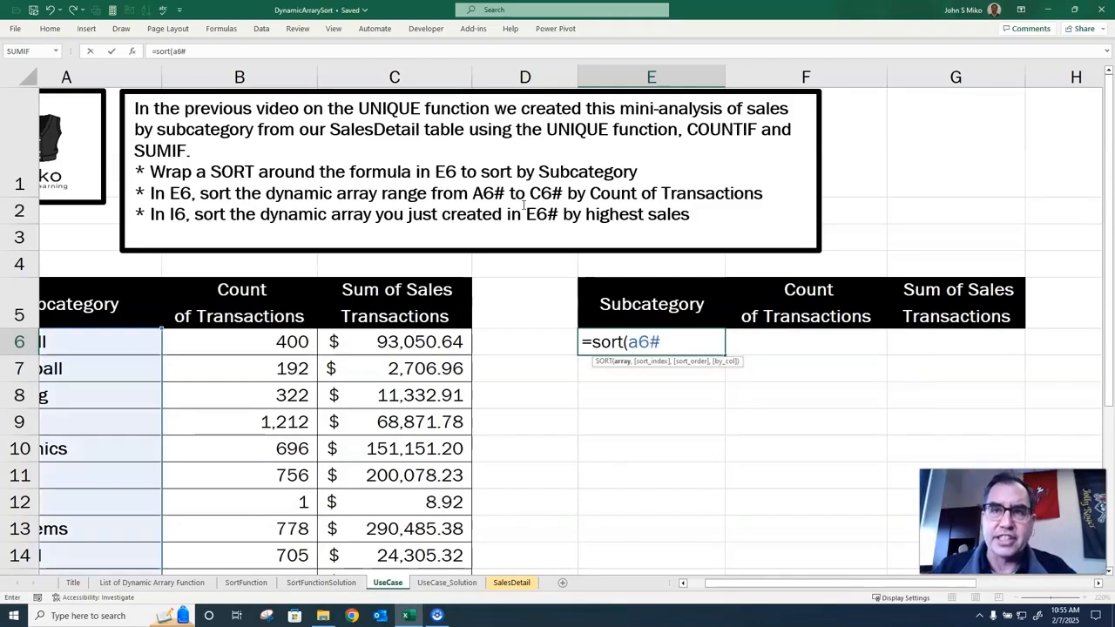
{"action": "type", "text": ":"}
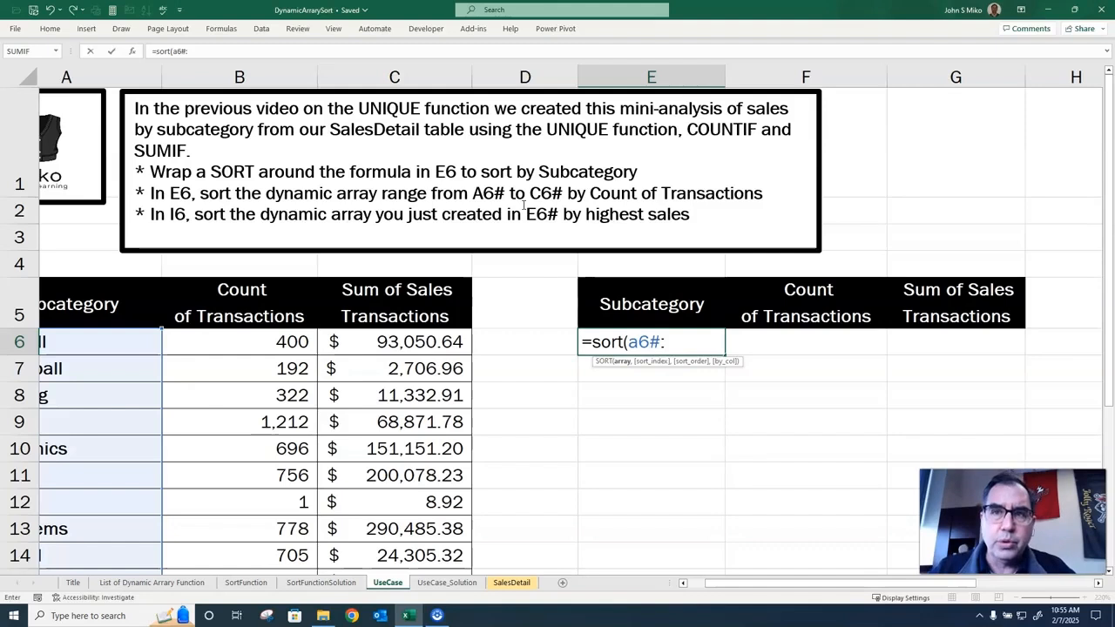
{"action": "type", "text": "c6"}
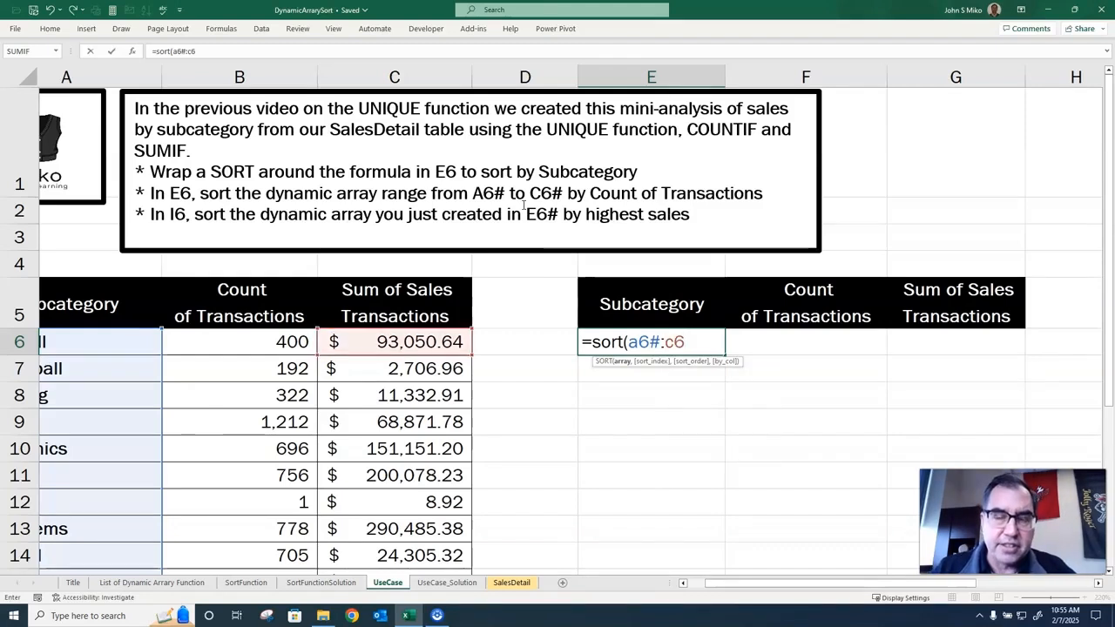
{"action": "type", "text": "#"}
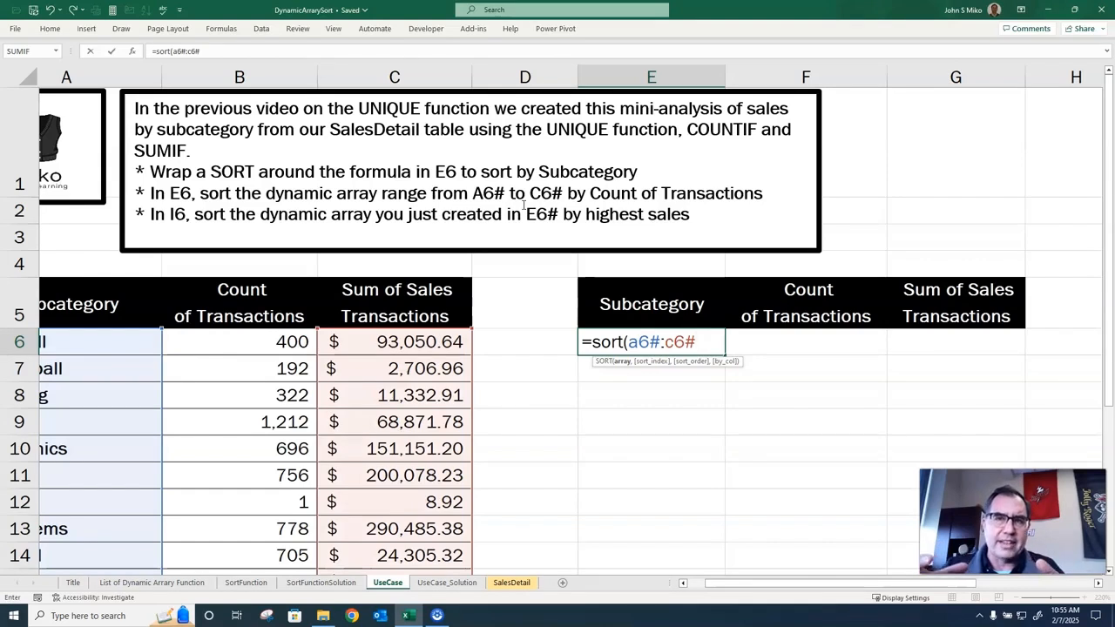
{"action": "type", "text": ",2"}
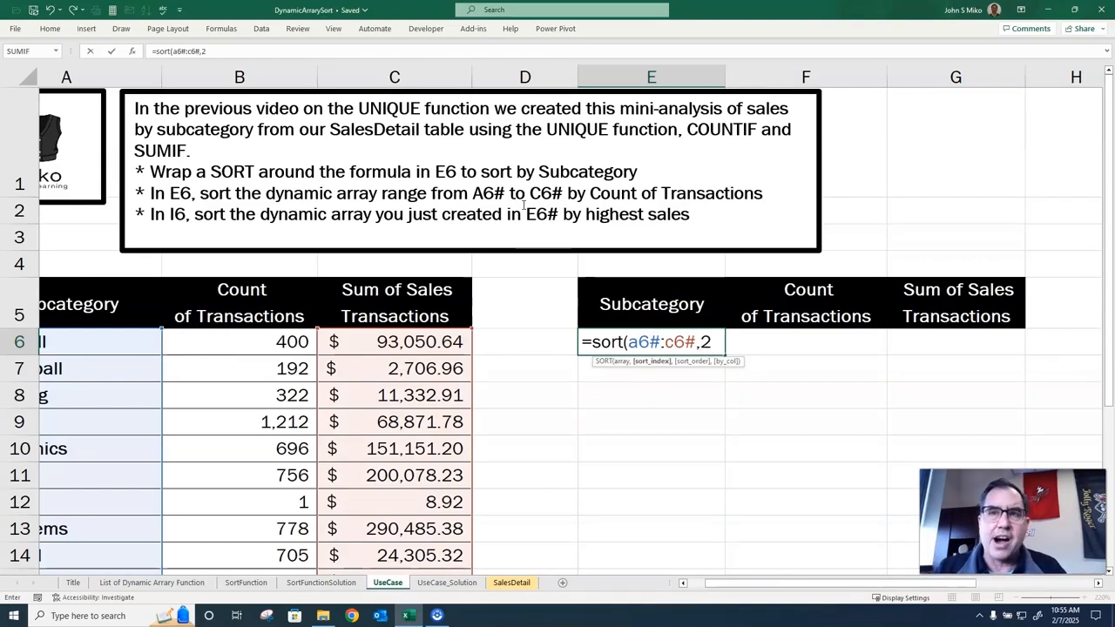
{"action": "type", "text": ")"}
{"action": "key", "text": "Return"}
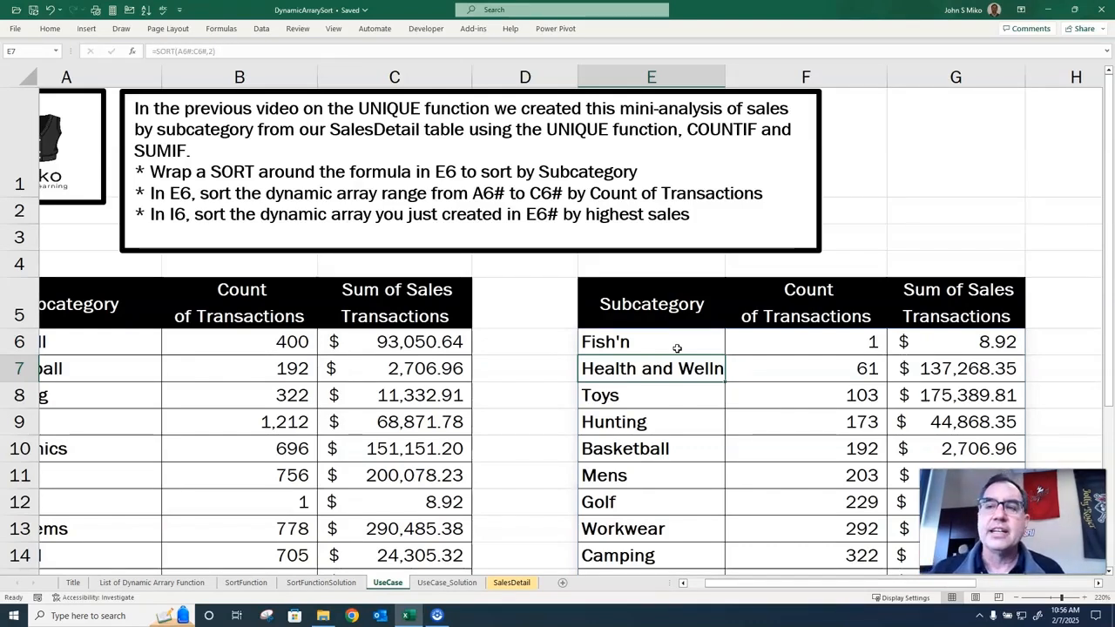
Enter =SORT(E6#,3,-1) in cell I6 to sort the E6 dynamic array by Sum of Sales Transactions in descending order.
{"action": "left_click_drag", "start_coordinate": [798, 583], "coordinate": [902, 586]}
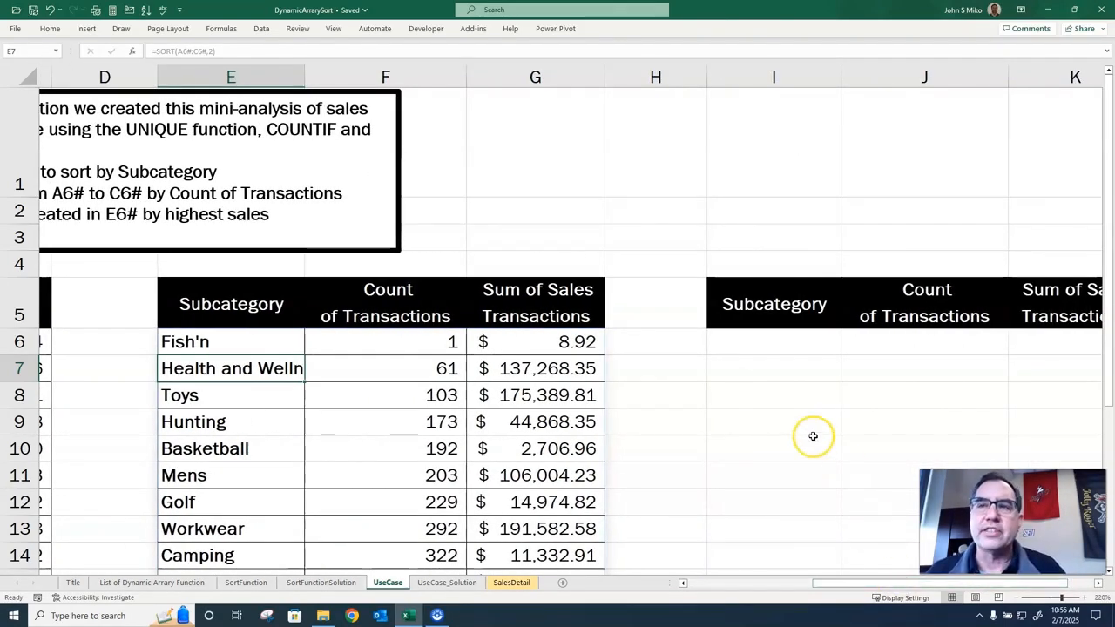
{"action": "left_click_drag", "start_coordinate": [892, 585], "coordinate": [897, 587]}
{"action": "left_click", "coordinate": [697, 342]}
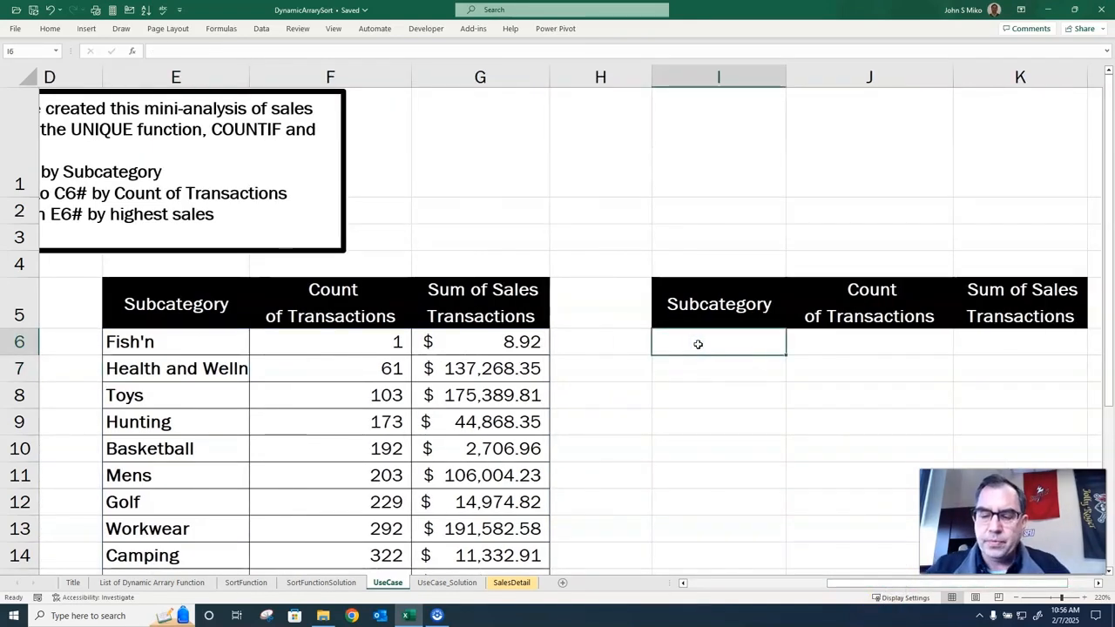
{"action": "type", "text": "=sort("}
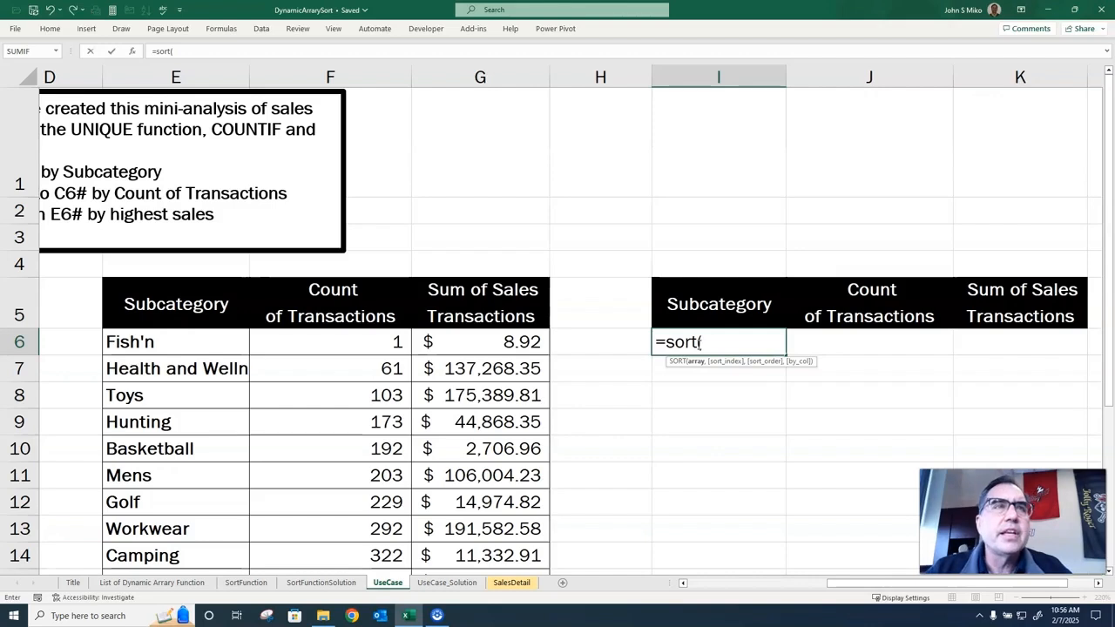
{"action": "type", "text": "e"}
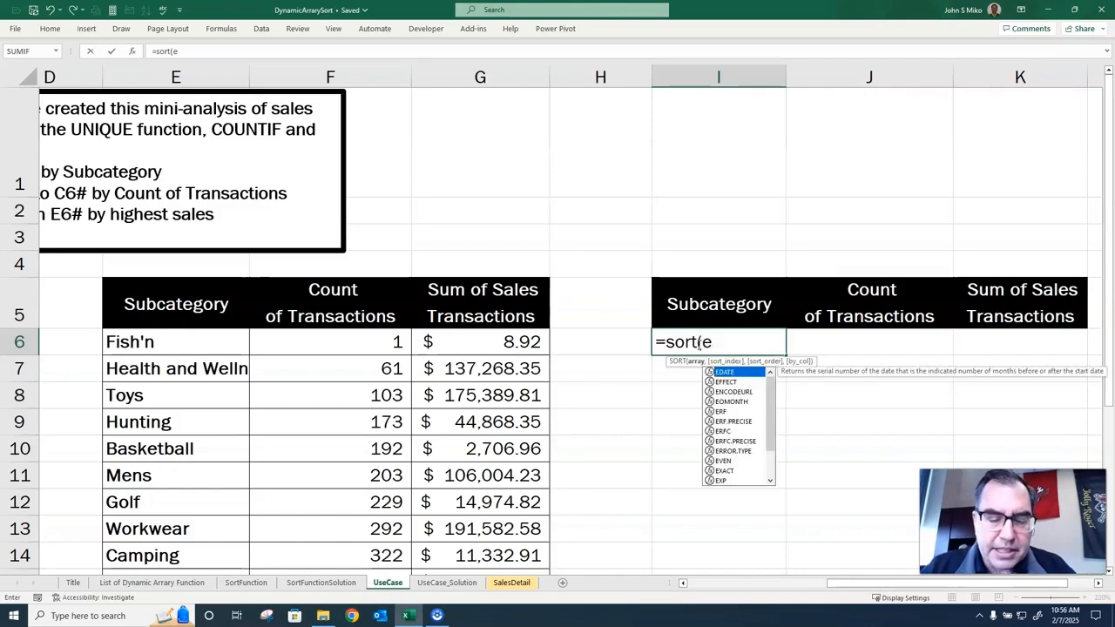
{"action": "type", "text": "6#"}
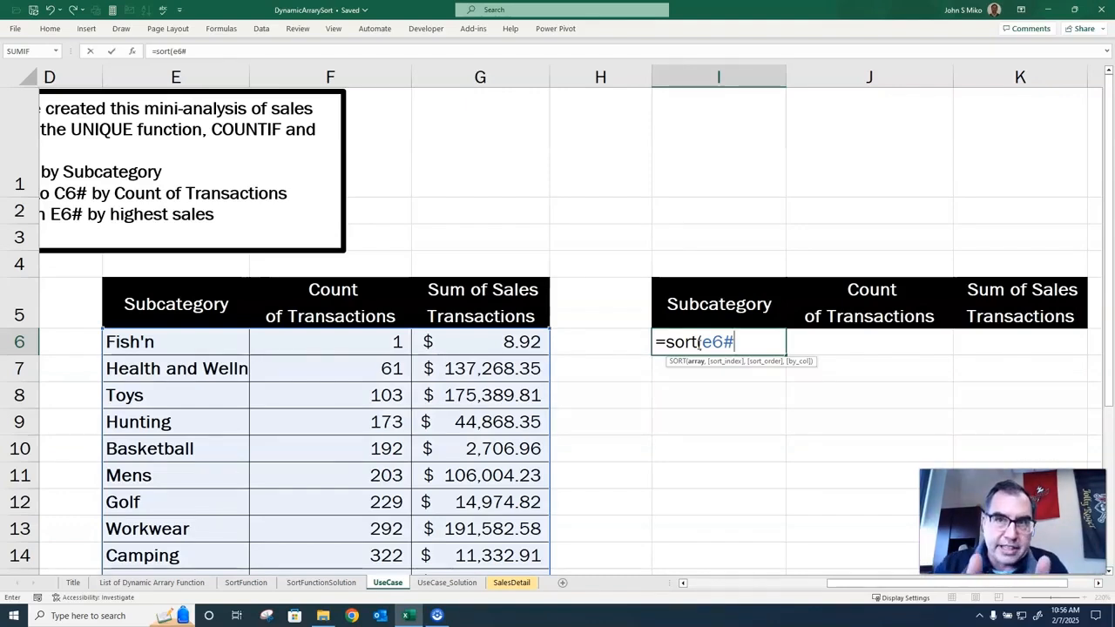
{"action": "type", "text": ",3"}
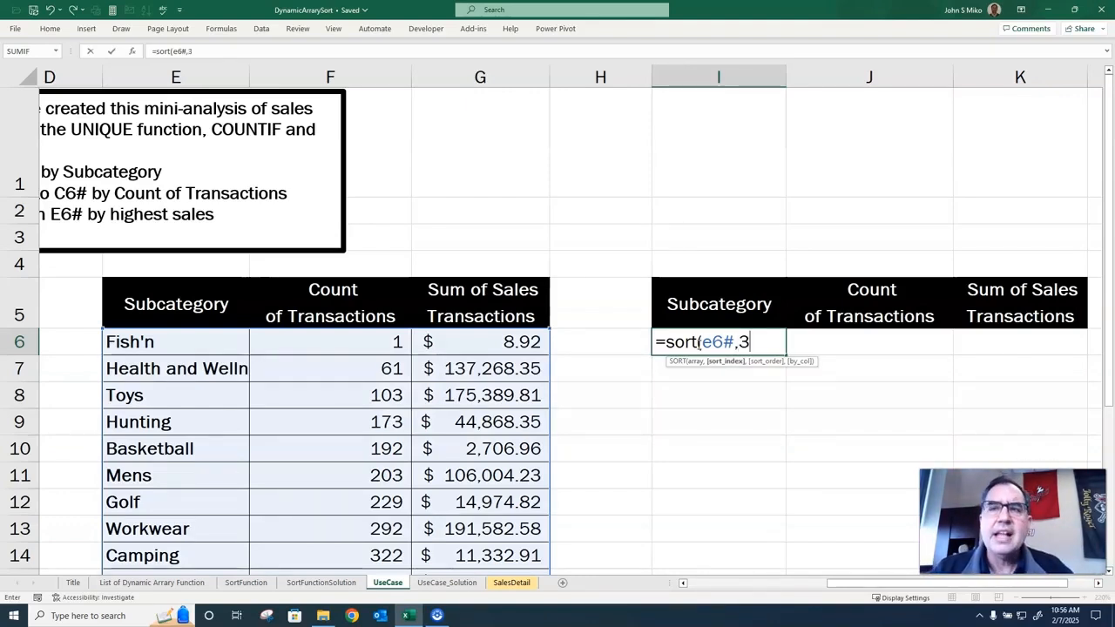
{"action": "type", "text": ","}
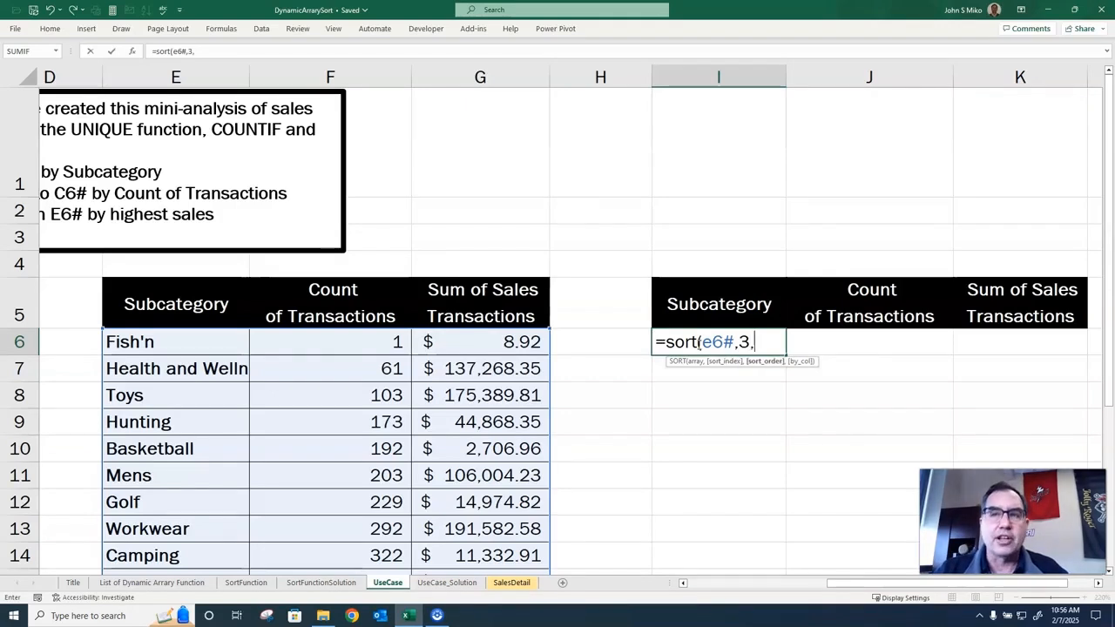
{"action": "type", "text": "-1"}
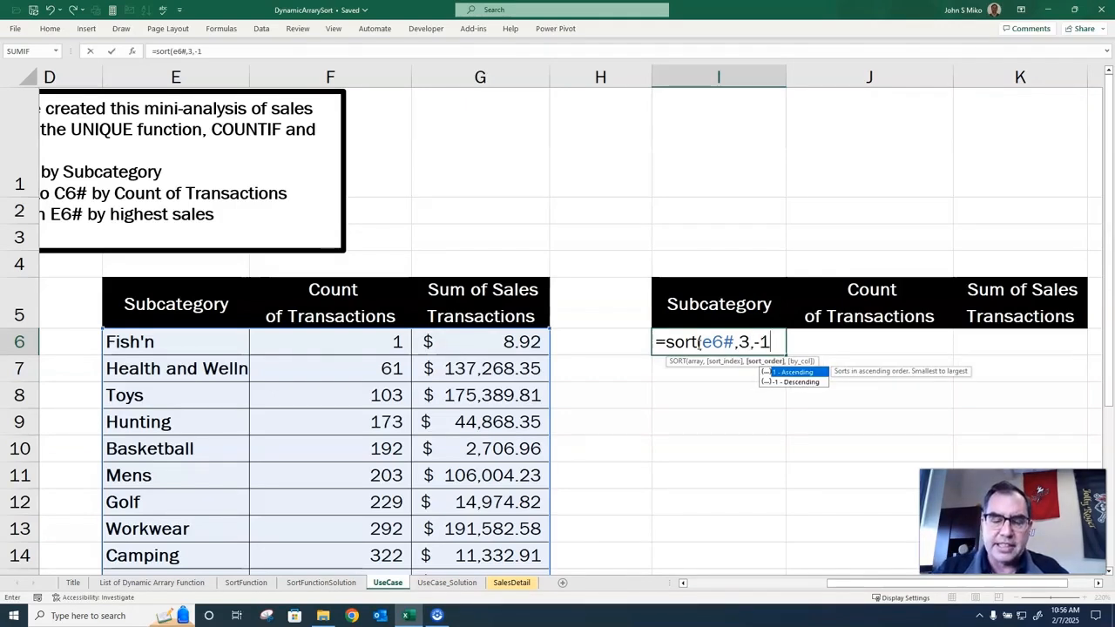
{"action": "type", "text": ")"}
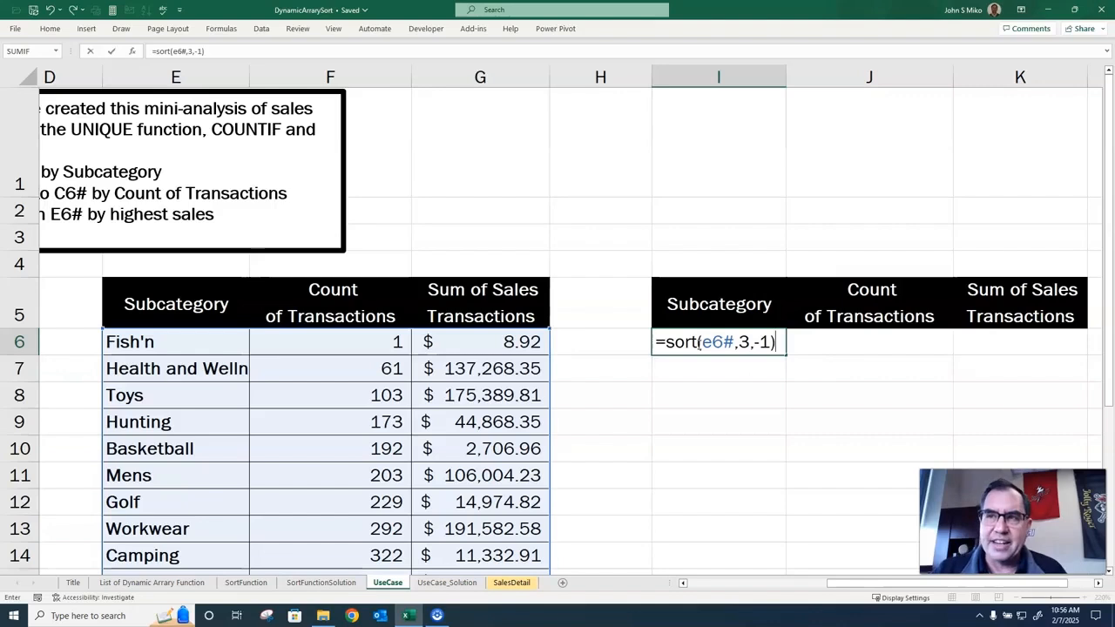
{"action": "key", "text": "Return"}
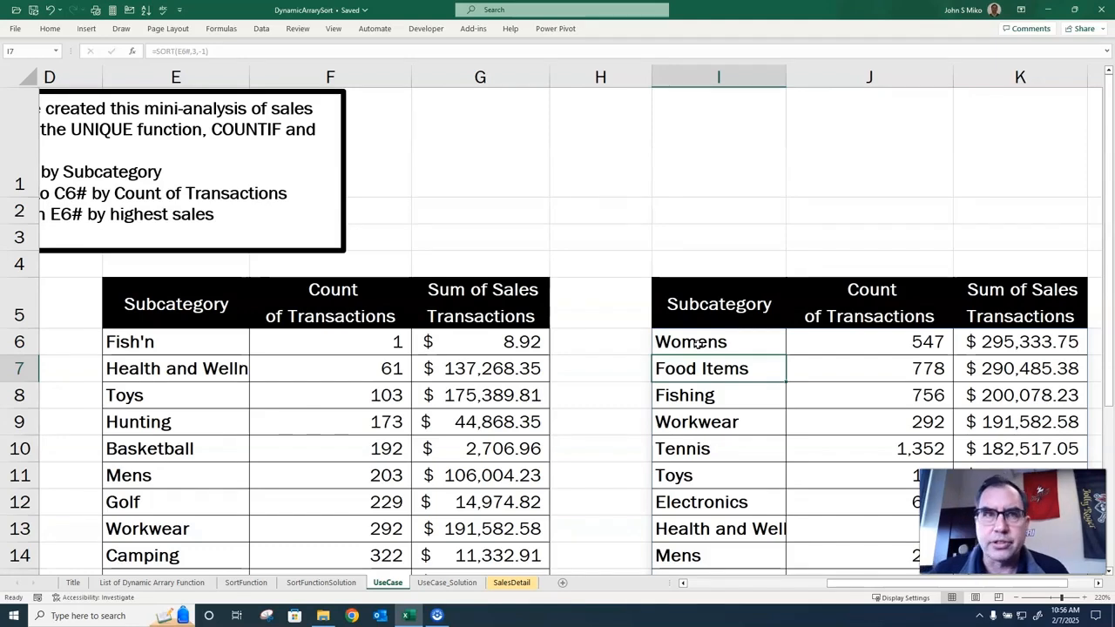
Look over both sorted subcategory tables down to their last rows and return to the beginning of the SortFunction sheet.
{"action": "scroll", "coordinate": [698, 343], "scroll_direction": "down", "scroll_amount": 3}
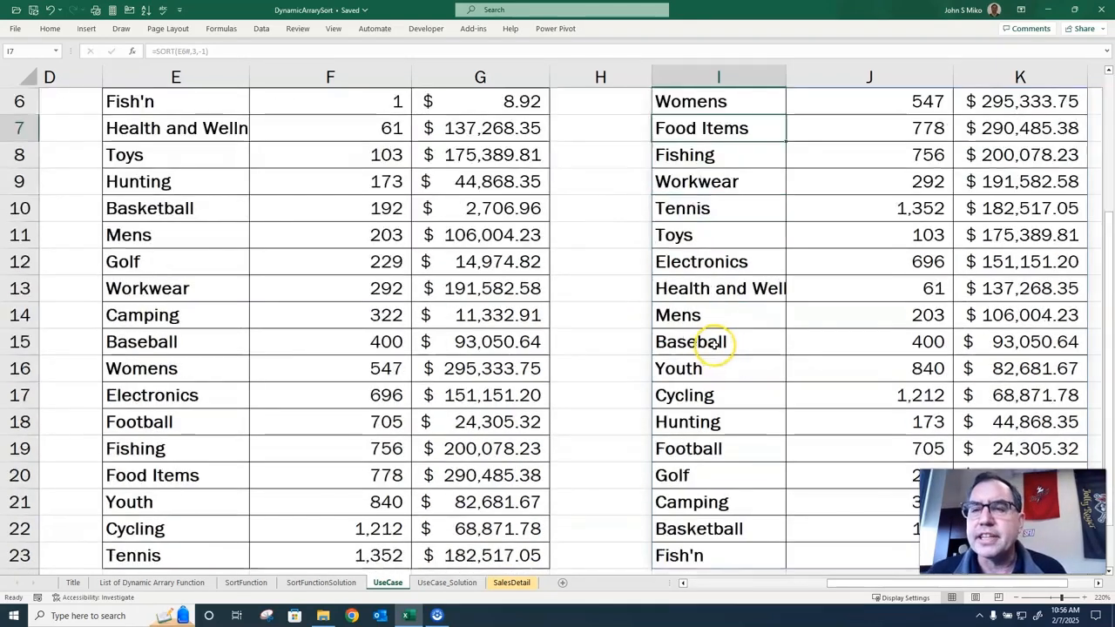
{"action": "scroll", "coordinate": [871, 444], "scroll_direction": "down", "scroll_amount": 1}
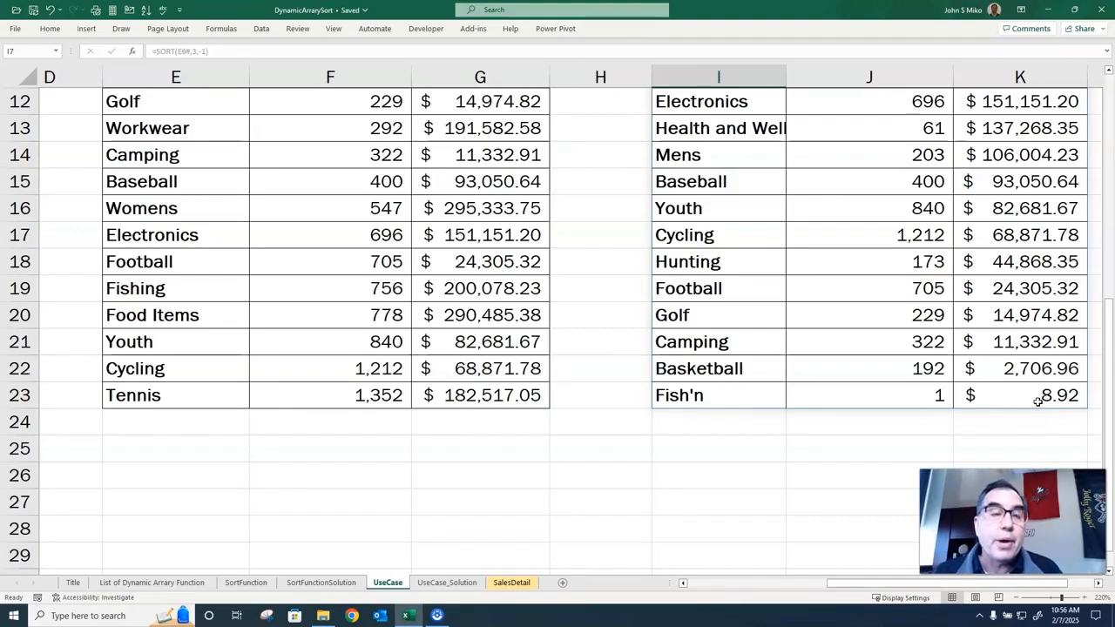
{"action": "left_click", "coordinate": [245, 582]}
{"action": "scroll", "coordinate": [297, 555], "scroll_direction": "up", "scroll_amount": 3}
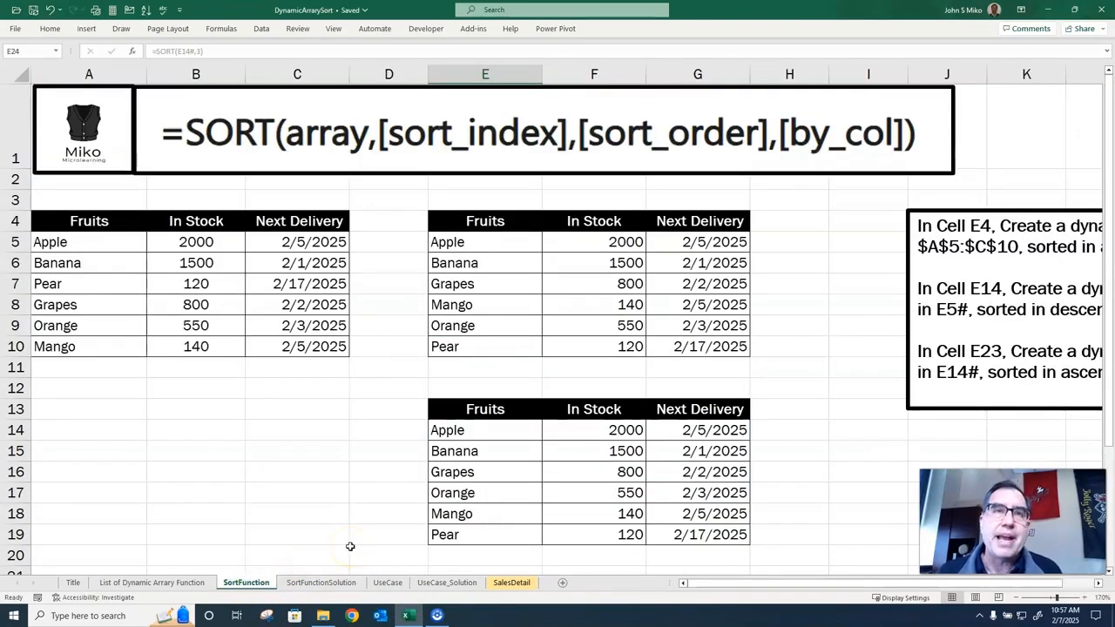